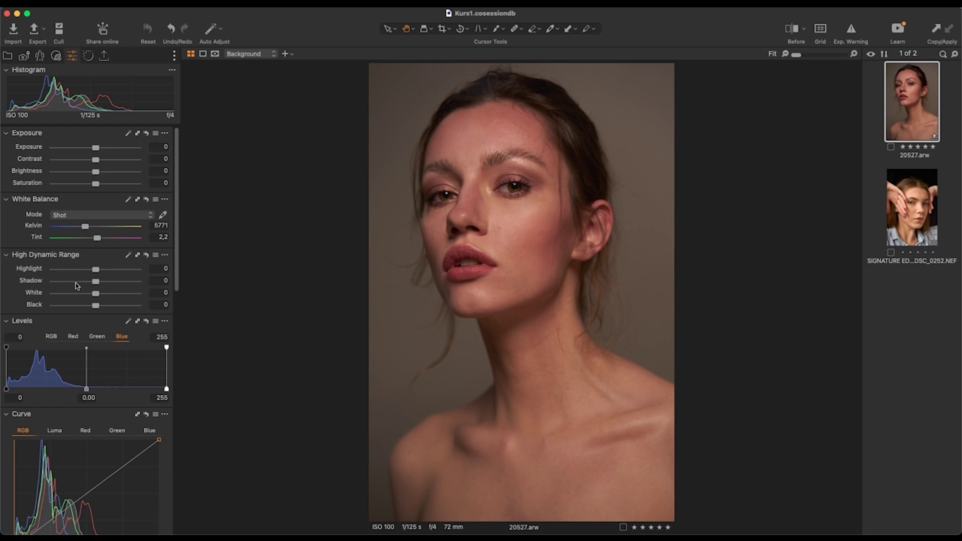
pyautogui.scroll(-10, 96, 342)
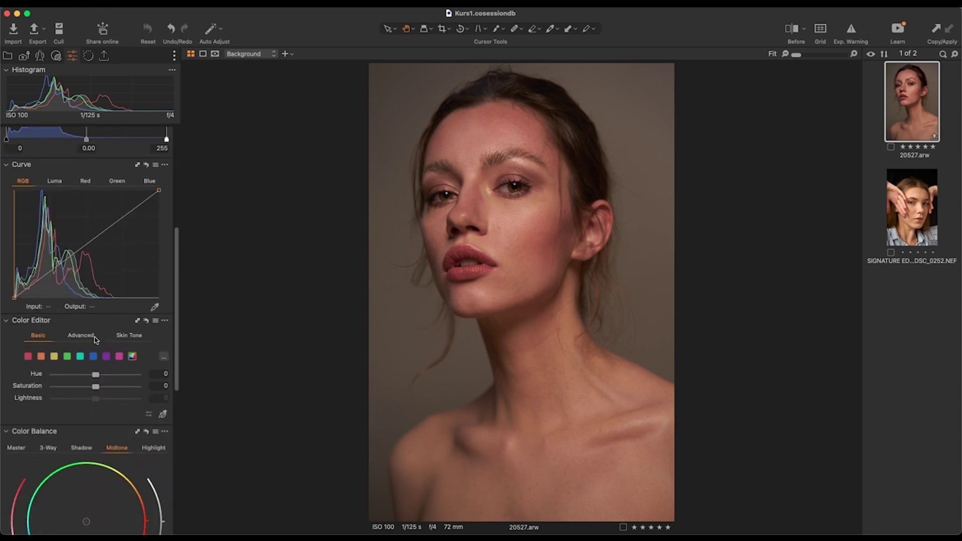
pyautogui.scroll(-5, 95, 342)
pyautogui.scroll(10, 95, 343)
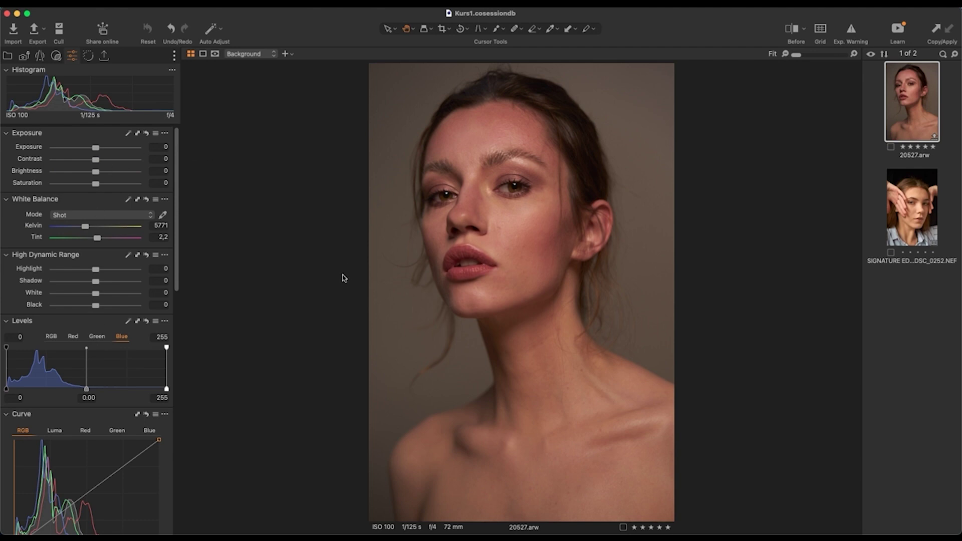
# - Examine the portrait's skin, eyes, forehead and hair up close before returning to the full image
pyautogui.press('super+plus')
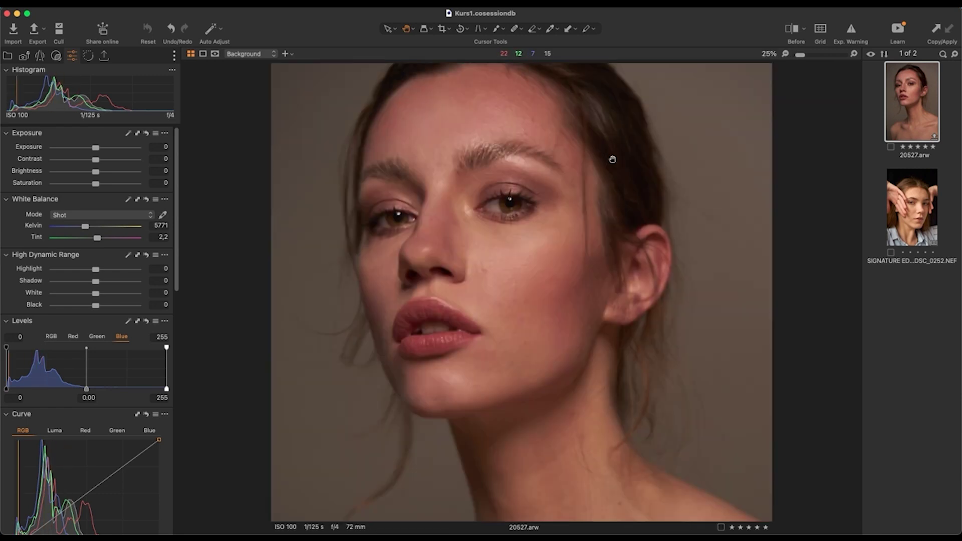
pyautogui.scroll(2, 628, 162)
pyautogui.scroll(-1, 624, 195)
pyautogui.moveTo(623, 195); pyautogui.dragTo(561, 283)
pyautogui.scroll(1, 730, 262)
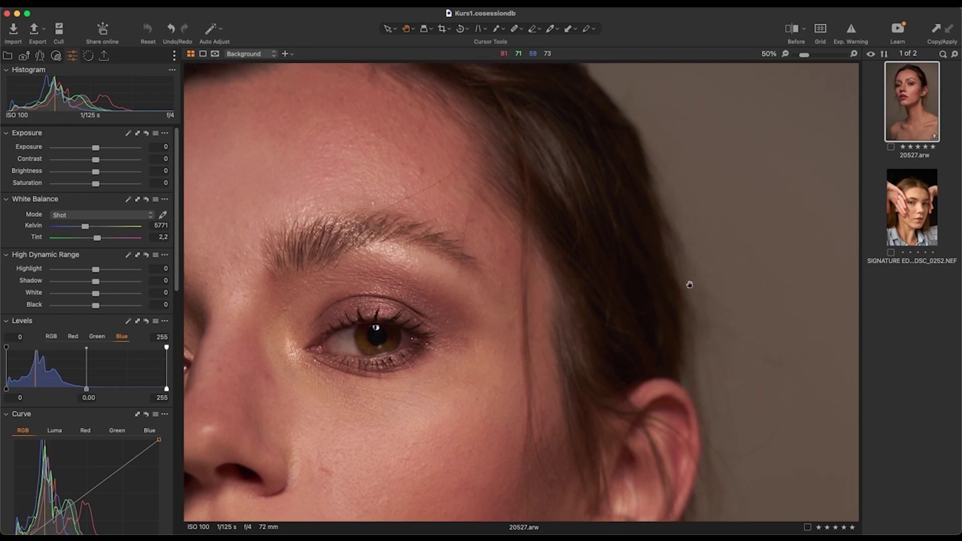
pyautogui.moveTo(690, 285); pyautogui.dragTo(625, 336)
pyautogui.moveTo(415, 387); pyautogui.dragTo(590, 197)
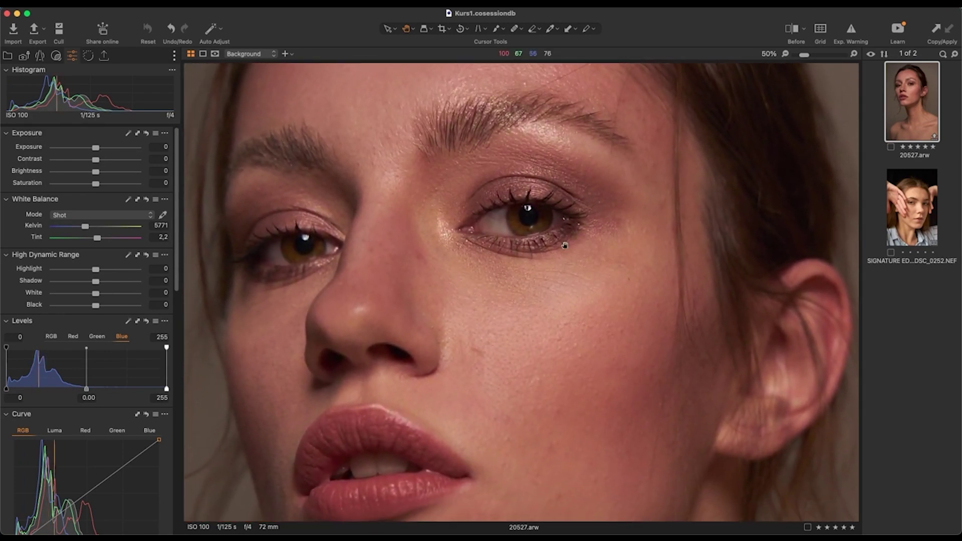
pyautogui.moveTo(527, 453); pyautogui.dragTo(549, 389)
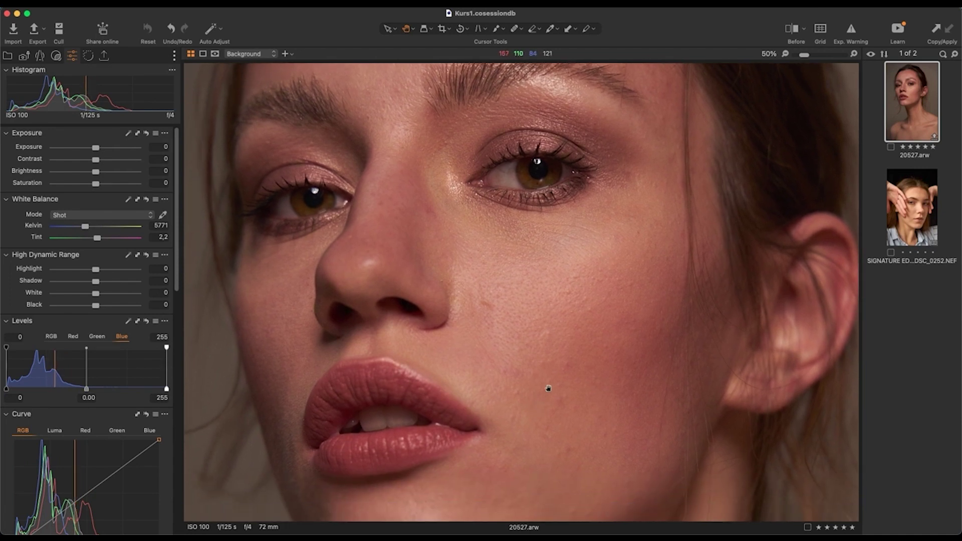
pyautogui.moveTo(640, 254); pyautogui.dragTo(468, 423)
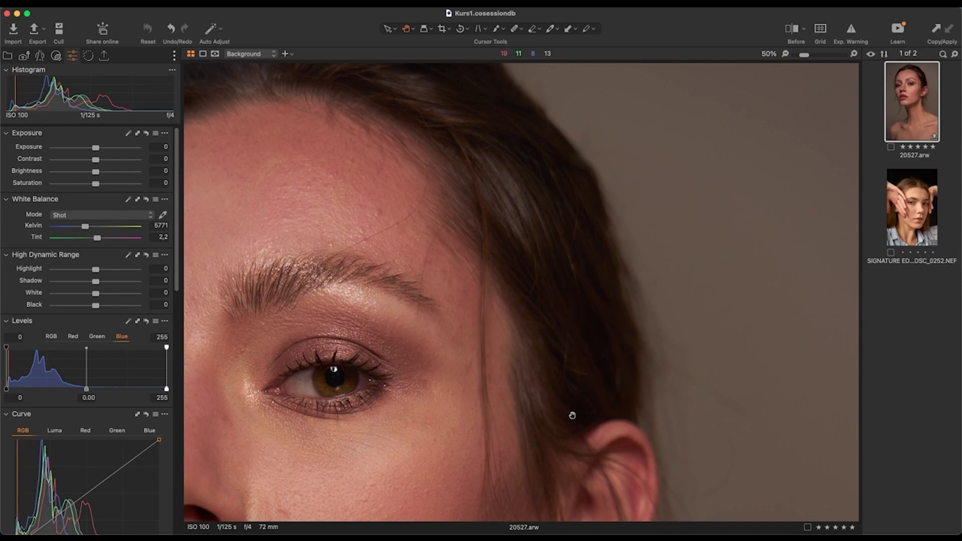
pyautogui.moveTo(480, 125); pyautogui.dragTo(692, 200)
pyautogui.scroll(2, 463, 308)
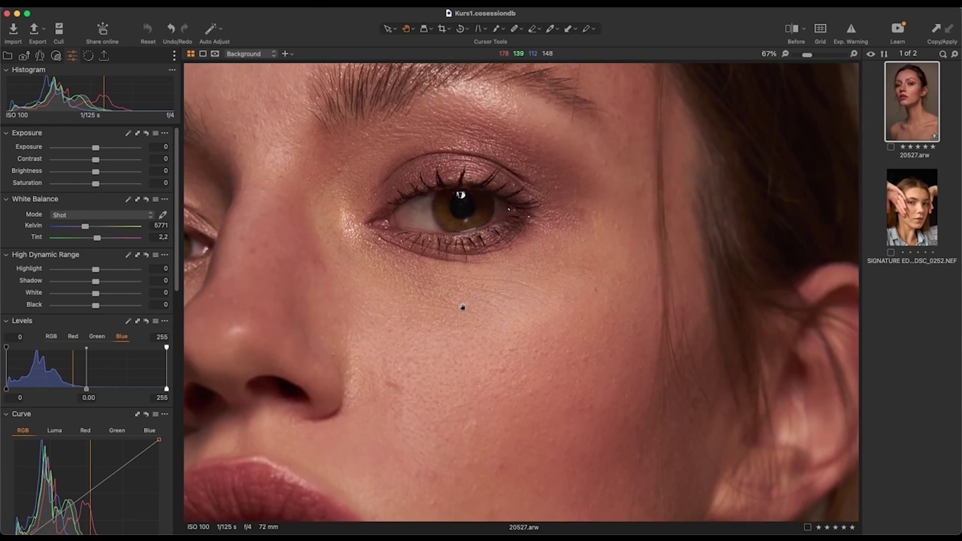
pyautogui.scroll(-3, 463, 307)
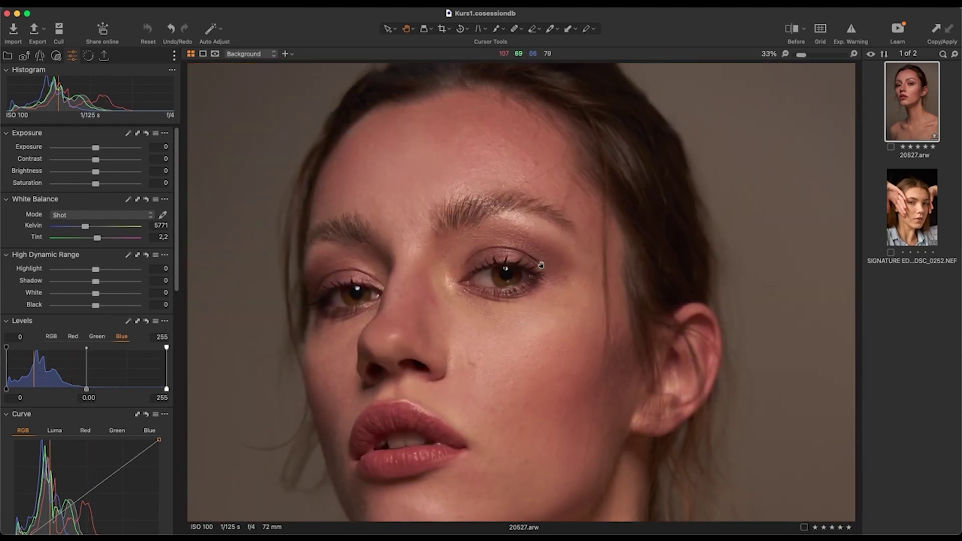
pyautogui.moveTo(541, 265); pyautogui.dragTo(541, 321)
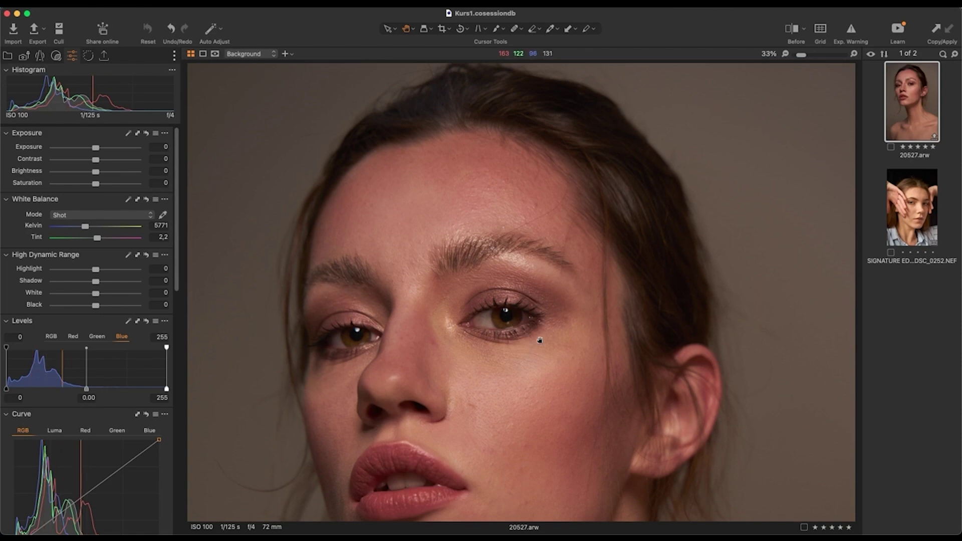
pyautogui.scroll(-5, 540, 341)
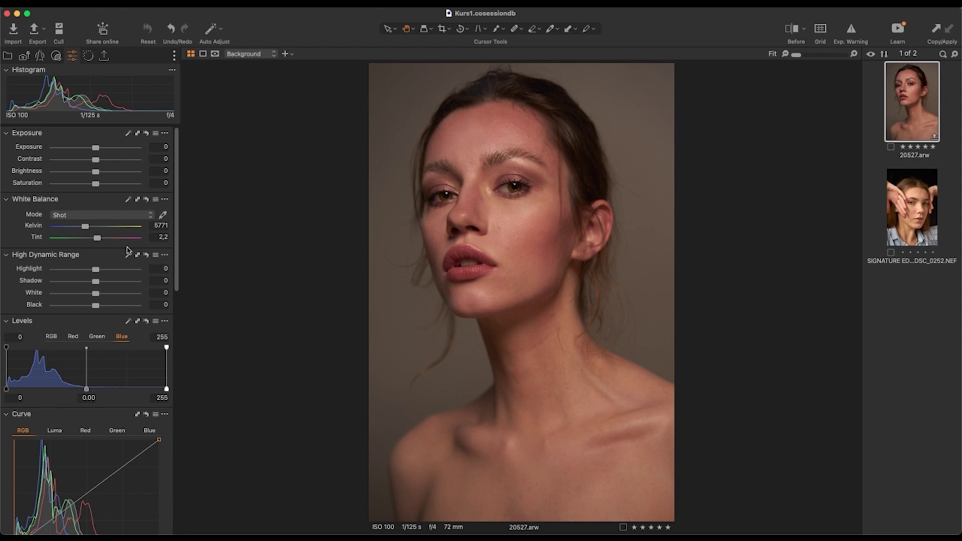
# - Look through the adjustment tools from Exposure to Color Balance, including the Color Editor's Advanced and Basic modes
pyautogui.click(91, 134)
pyautogui.click(90, 133)
pyautogui.scroll(-5, 125, 339)
pyautogui.scroll(-4, 125, 339)
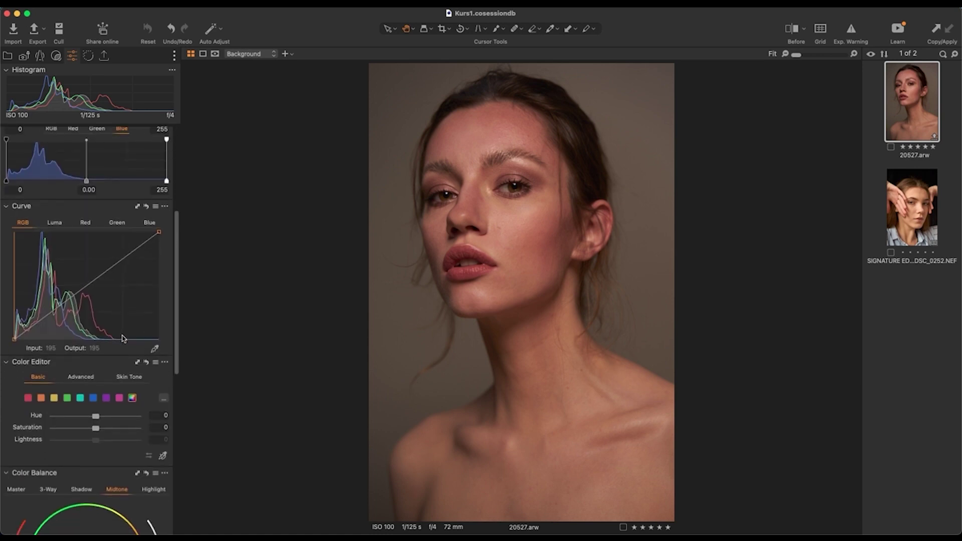
pyautogui.click(83, 317)
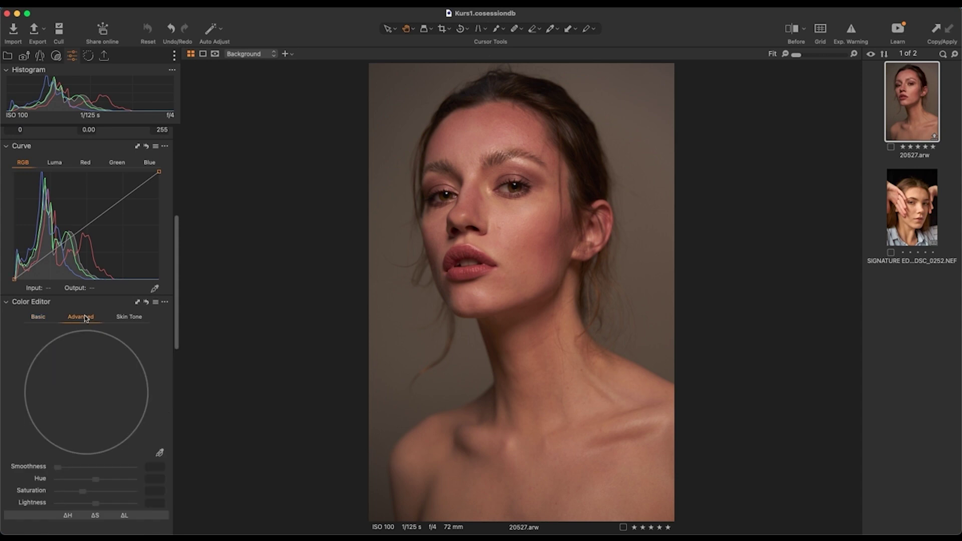
pyautogui.scroll(-1, 98, 346)
pyautogui.scroll(-1, 98, 346)
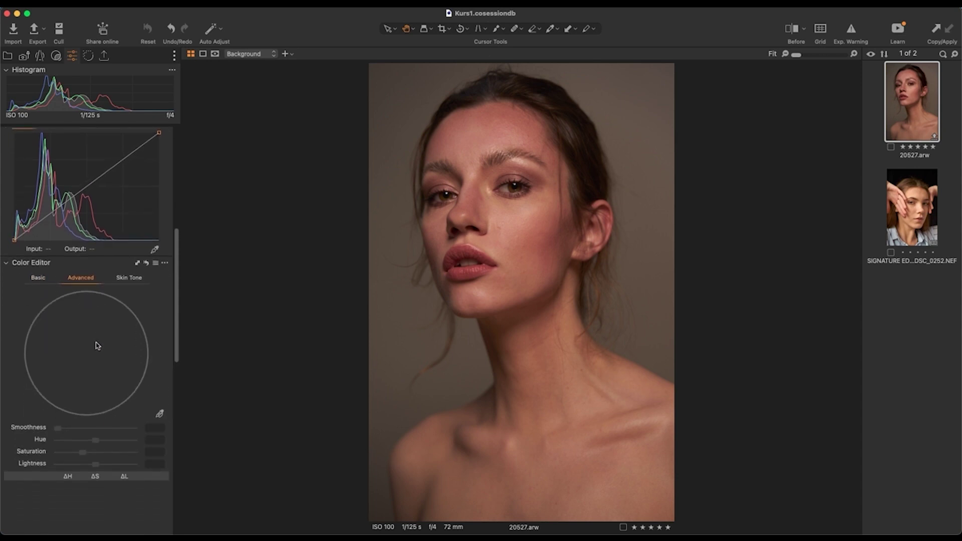
pyautogui.click(38, 282)
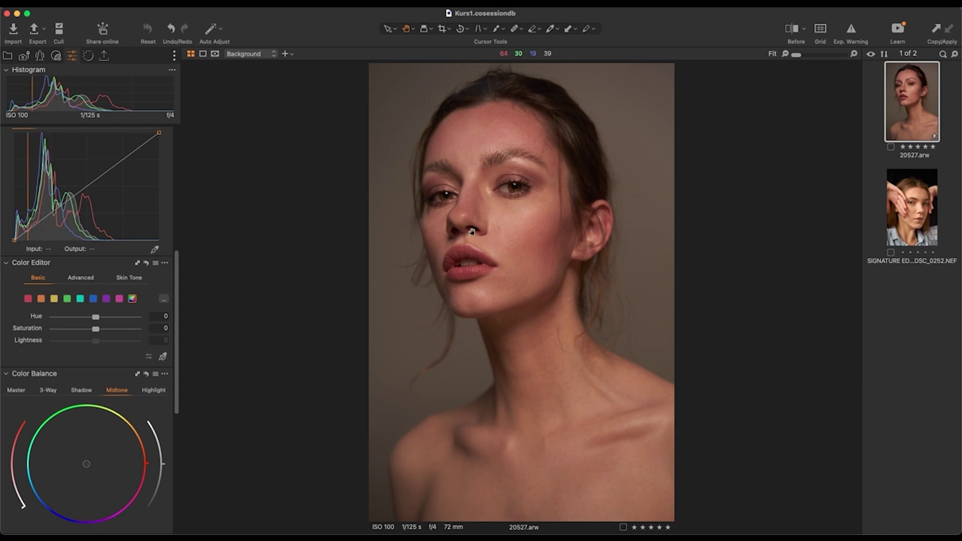
pyautogui.scroll(2, 522, 101)
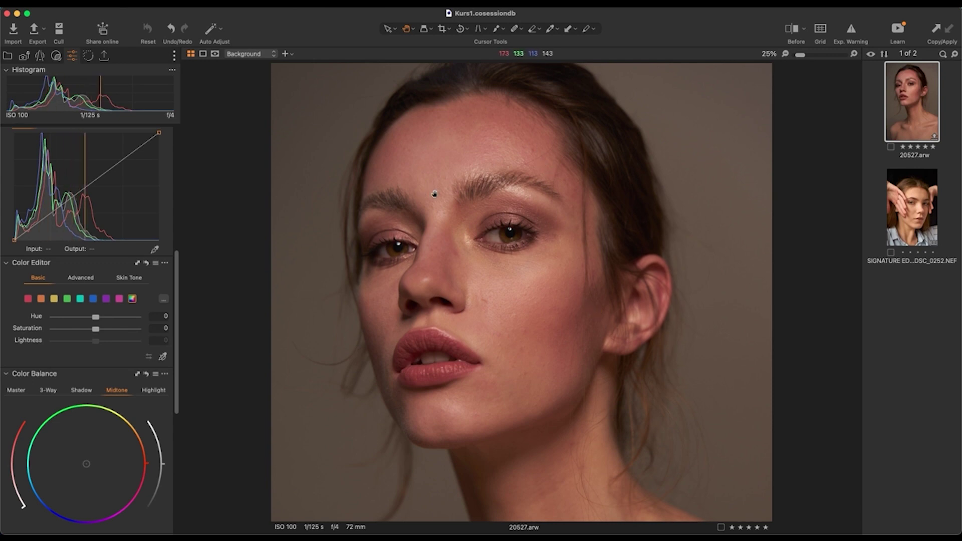
pyautogui.scroll(-2, 434, 194)
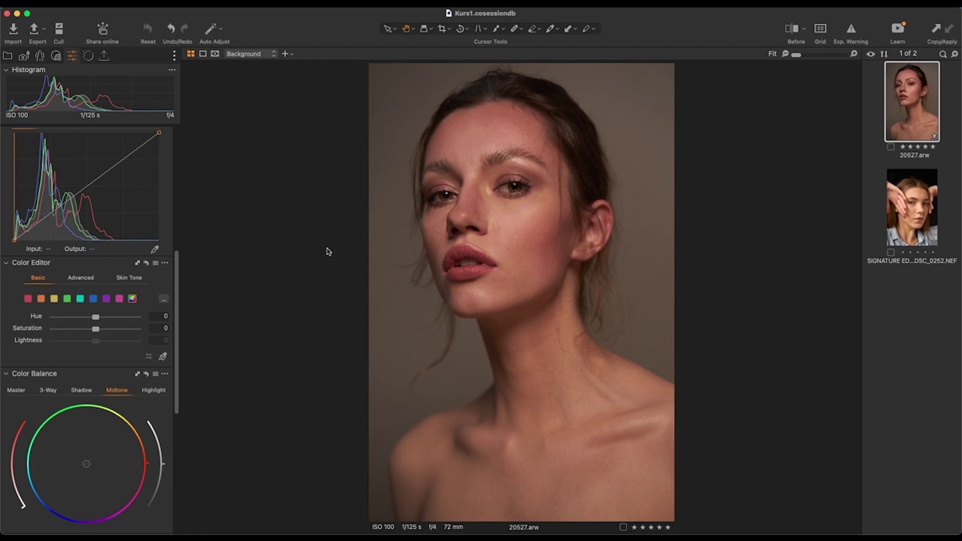
# - Clone the variant of the portrait 20527.arw
pyautogui.scroll(5, 100, 210)
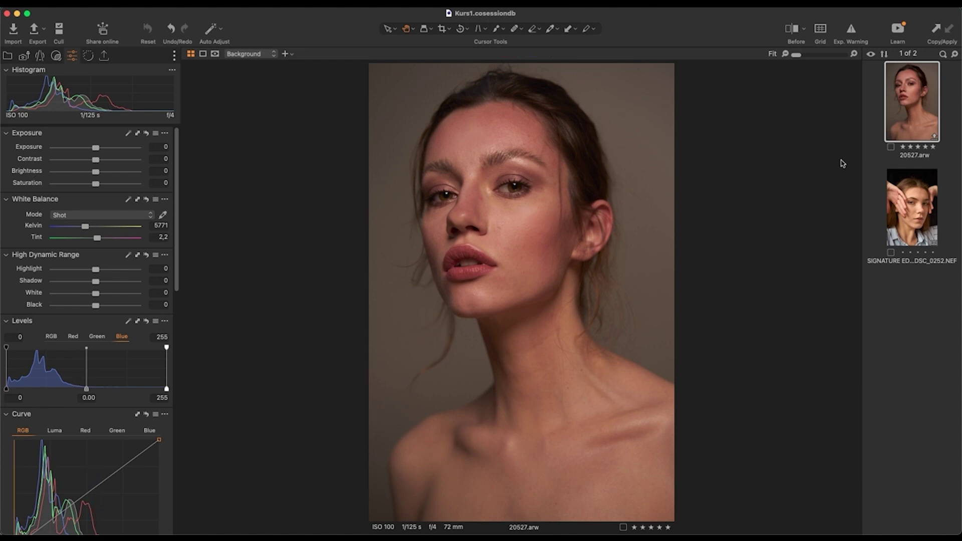
pyautogui.rightClick(917, 105)
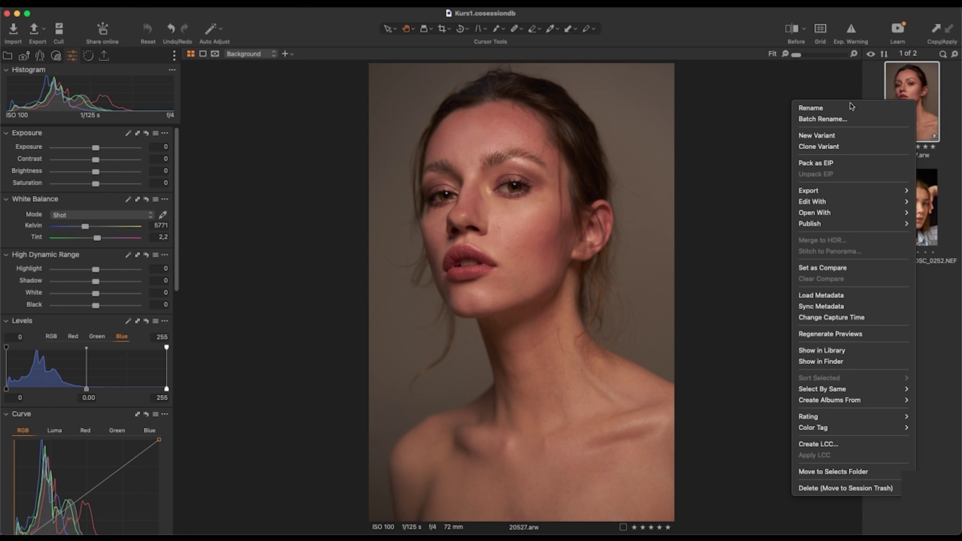
pyautogui.click(832, 146)
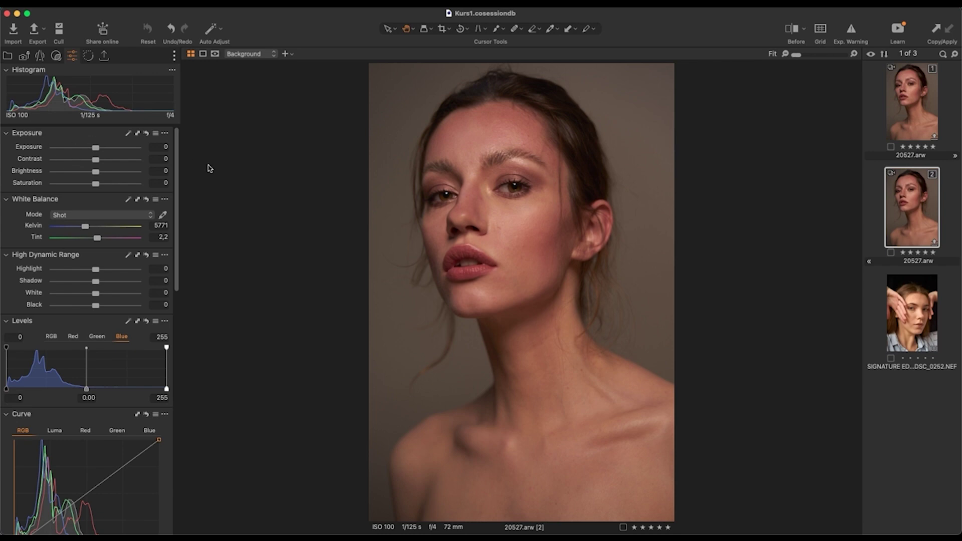
# - Auto-adjust the exposure of the cloned portrait variant, check the face up close and set Exposure to 0.61
pyautogui.click(129, 134)
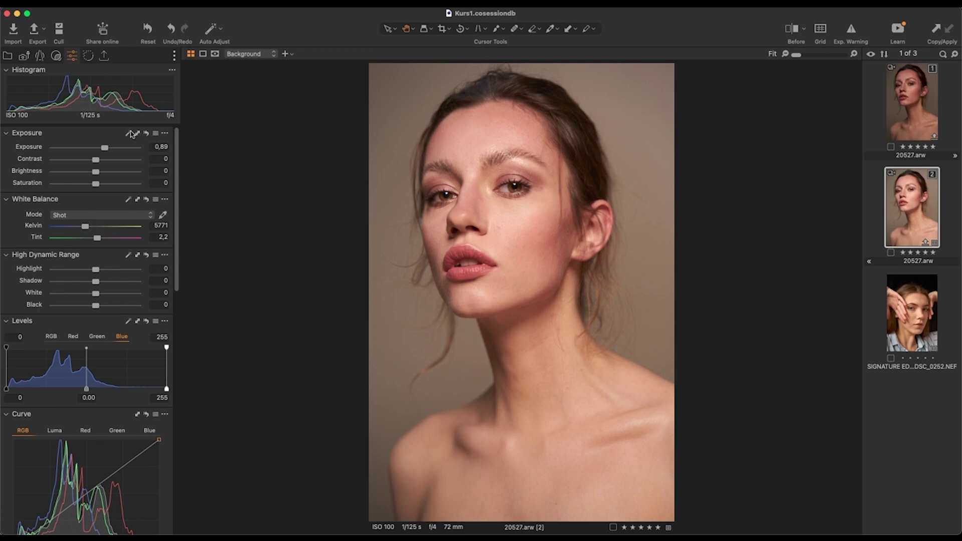
pyautogui.click(507, 254)
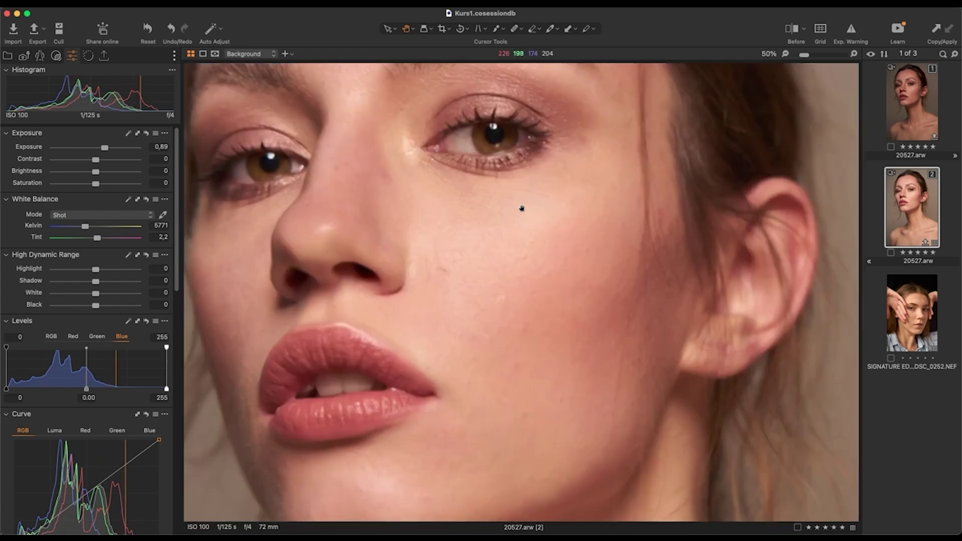
pyautogui.click(522, 208)
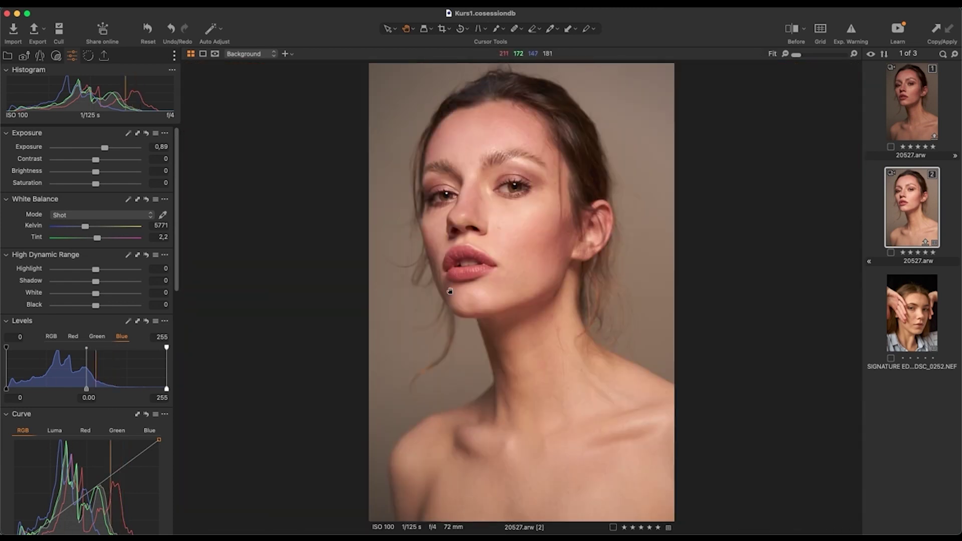
pyautogui.moveTo(105, 149); pyautogui.dragTo(102, 149)
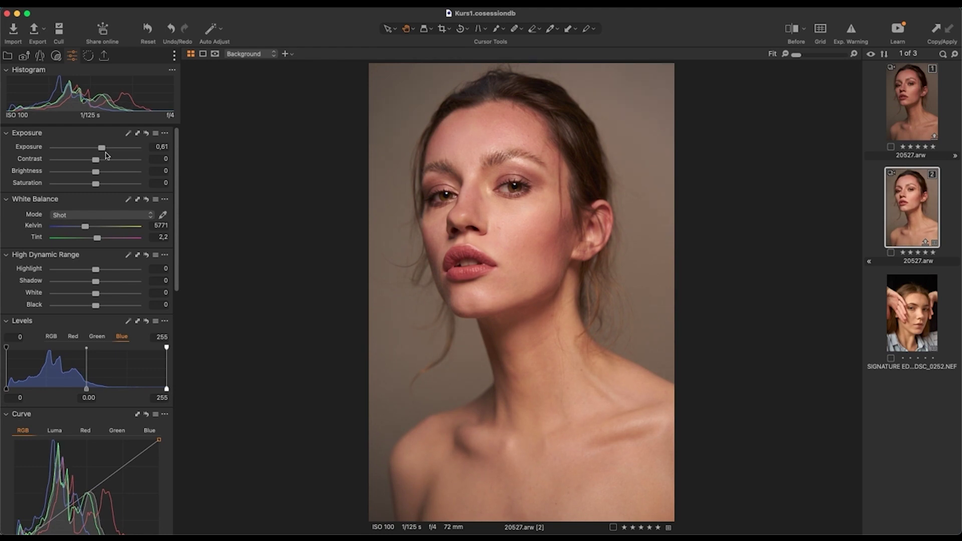
# - Inspect the brightened skin up close and raise the portrait's Contrast to 9
pyautogui.click(531, 168)
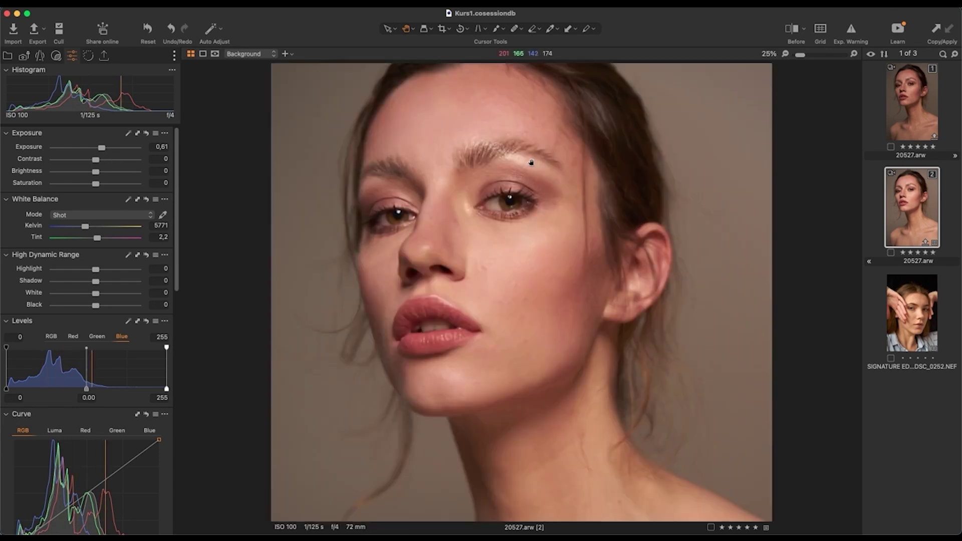
pyautogui.click(533, 188)
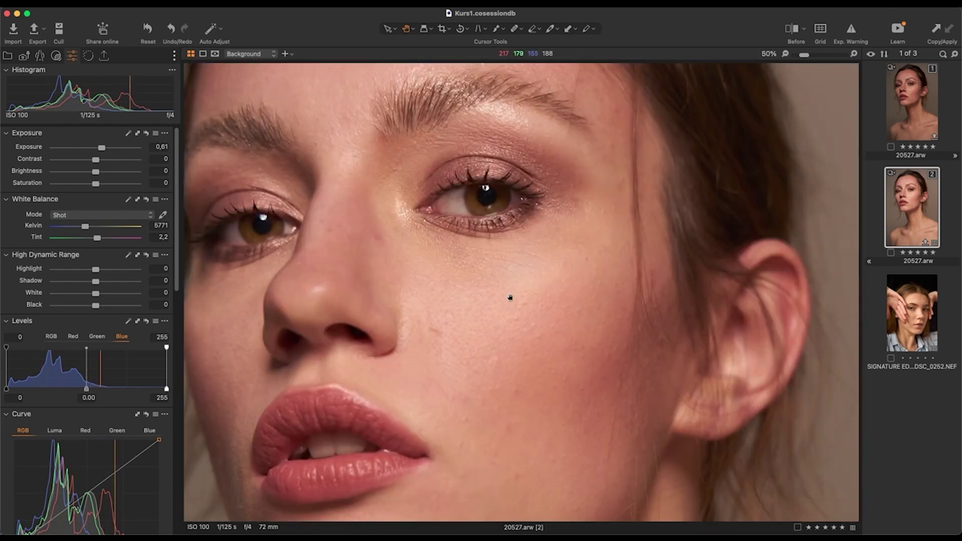
pyautogui.scroll(5, 508, 257)
pyautogui.scroll(5, 424, 176)
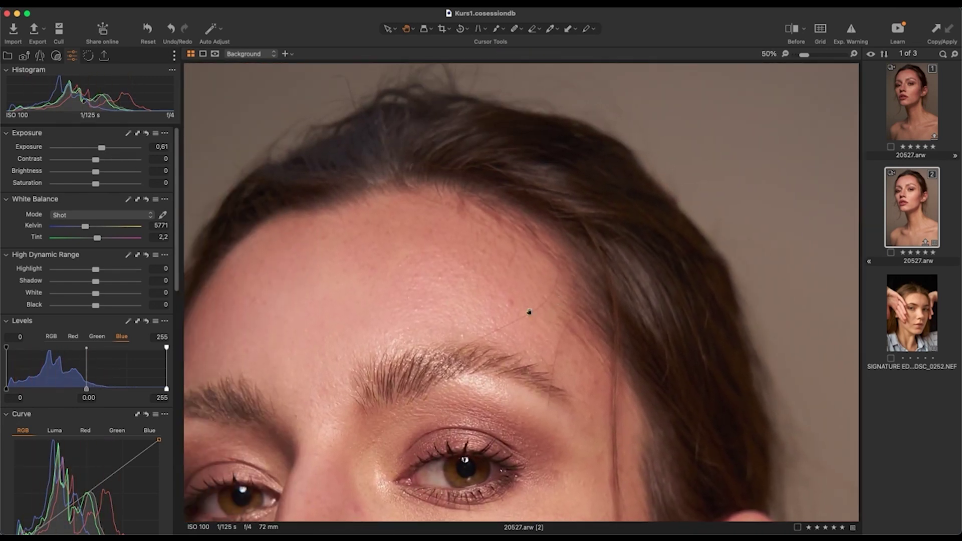
pyautogui.scroll(-5, 418, 287)
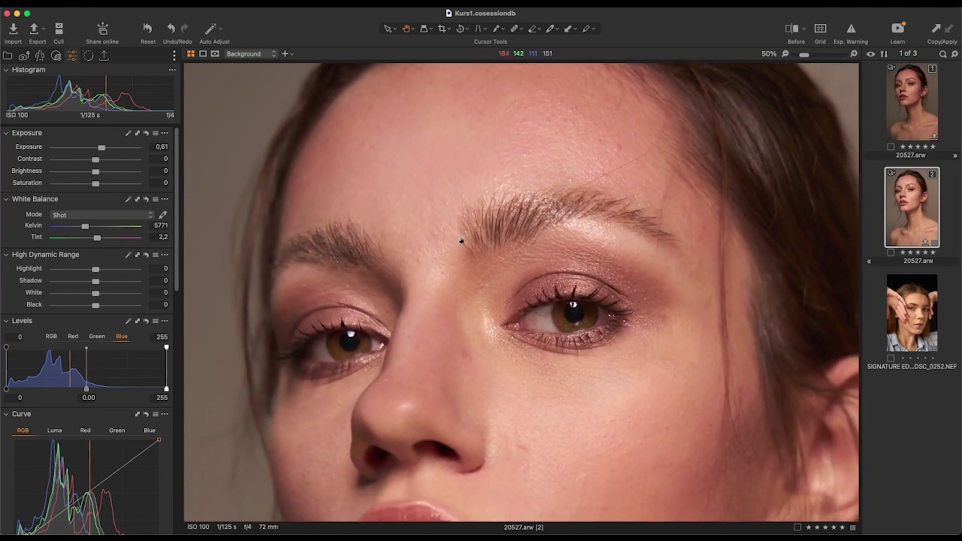
pyautogui.press('super+0')
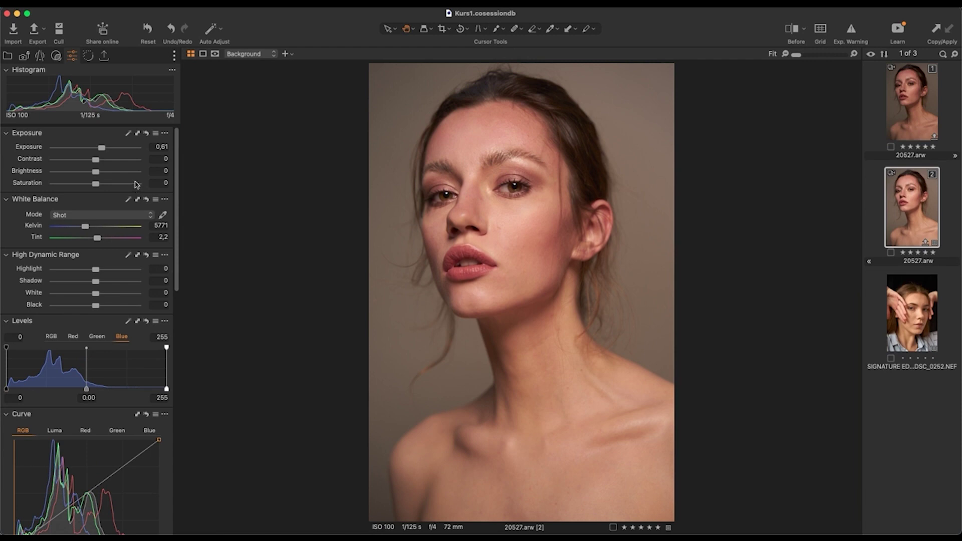
pyautogui.moveTo(97, 160); pyautogui.dragTo(103, 161)
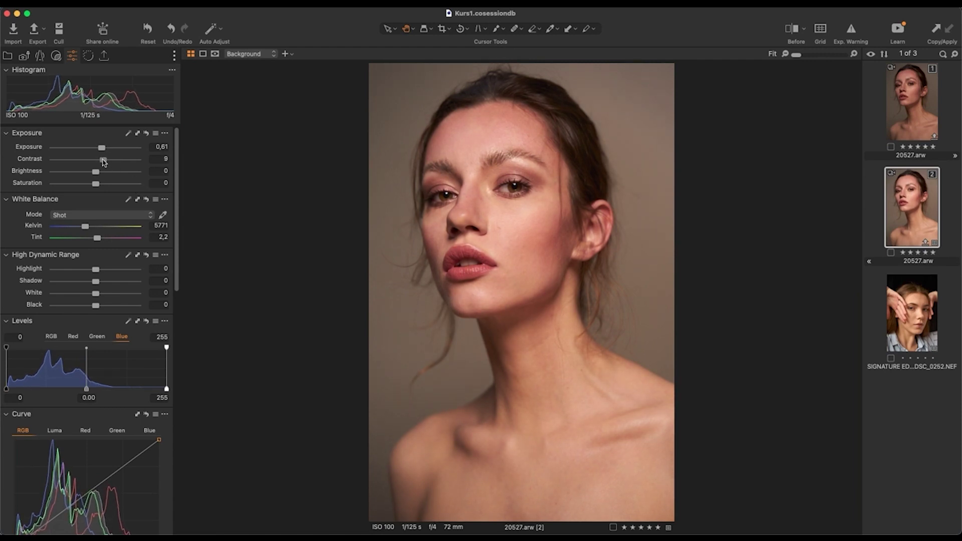
# - Try a Contrast of 30 on the portrait, inspect the face and return Contrast to 9
pyautogui.moveTo(104, 161); pyautogui.dragTo(123, 162)
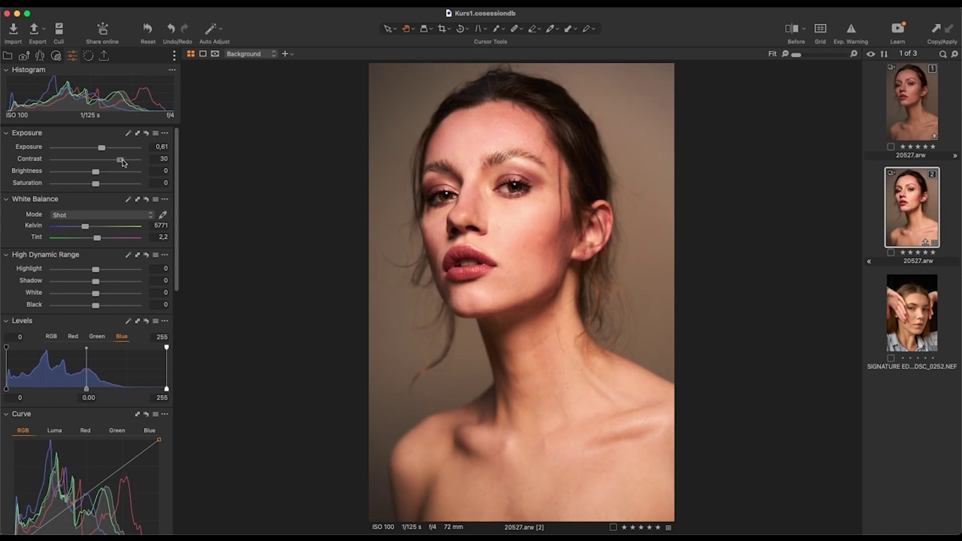
pyautogui.scroll(3, 548, 200)
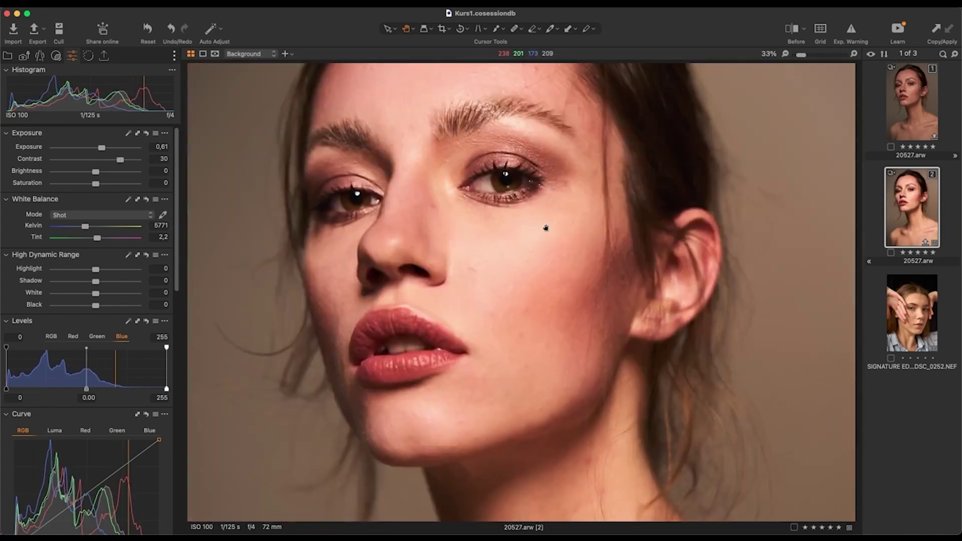
pyautogui.moveTo(544, 226); pyautogui.dragTo(509, 274)
pyautogui.scroll(2, 672, 226)
pyautogui.scroll(-5, 666, 225)
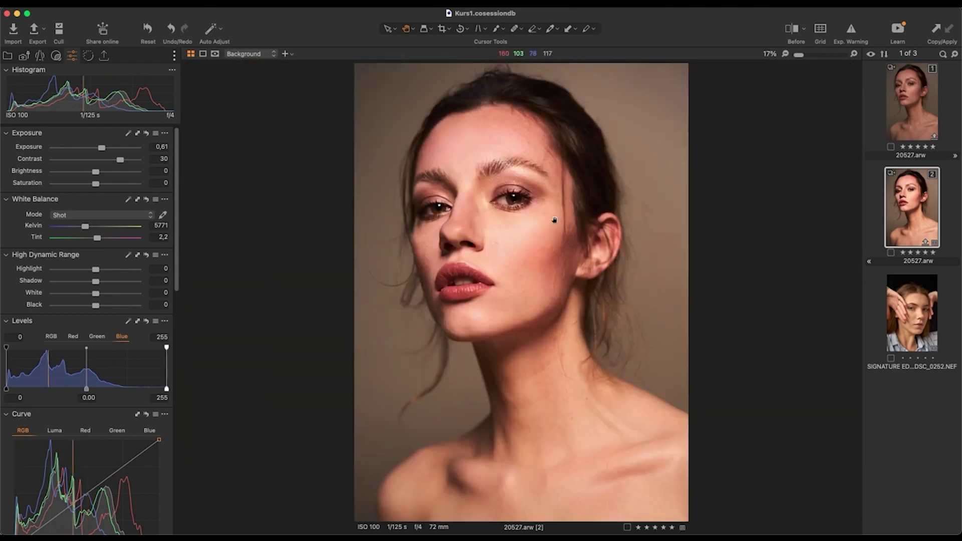
pyautogui.moveTo(120, 160); pyautogui.dragTo(103, 161)
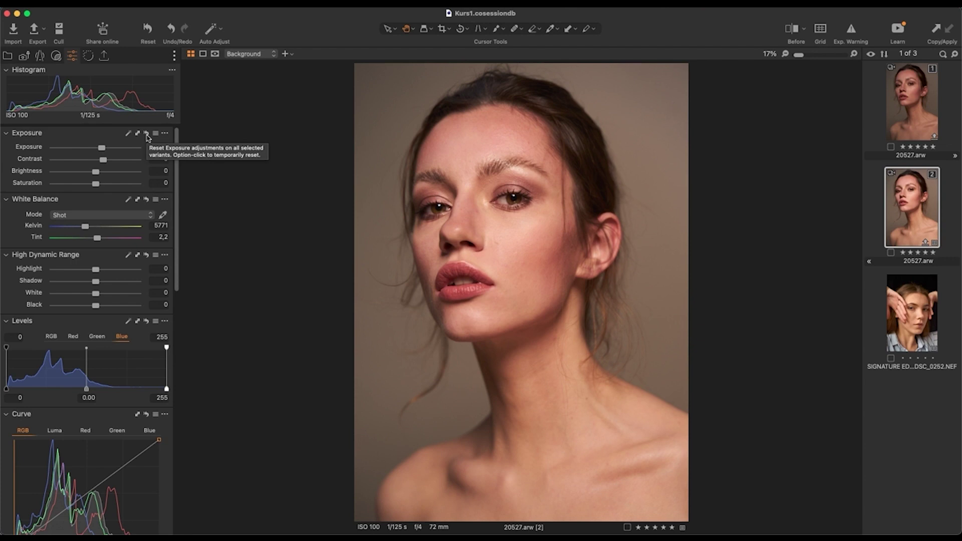
pyautogui.press('alt')
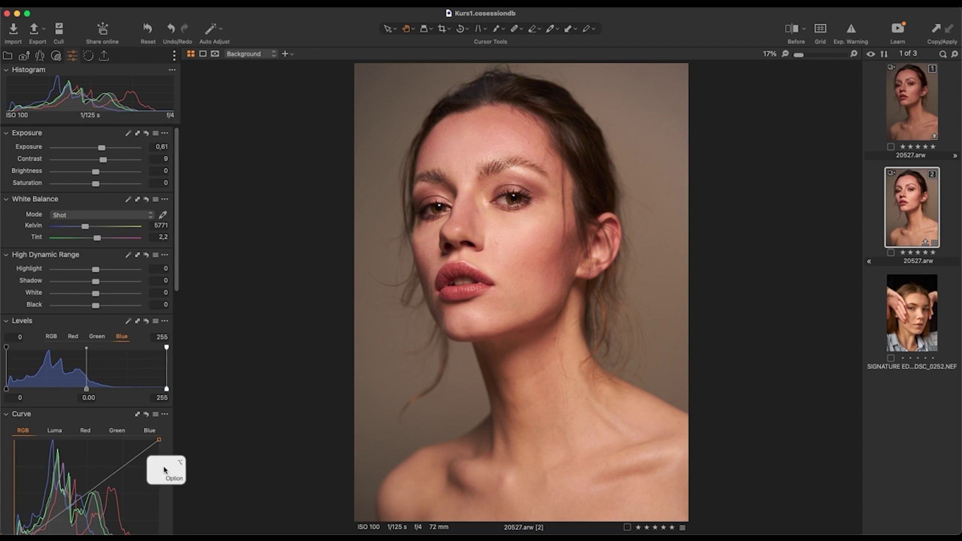
# - Compare the portrait with and without the Exposure tool's adjustments
pyautogui.keyDown('alt'); pyautogui.click(147, 134); pyautogui.keyUp('alt')
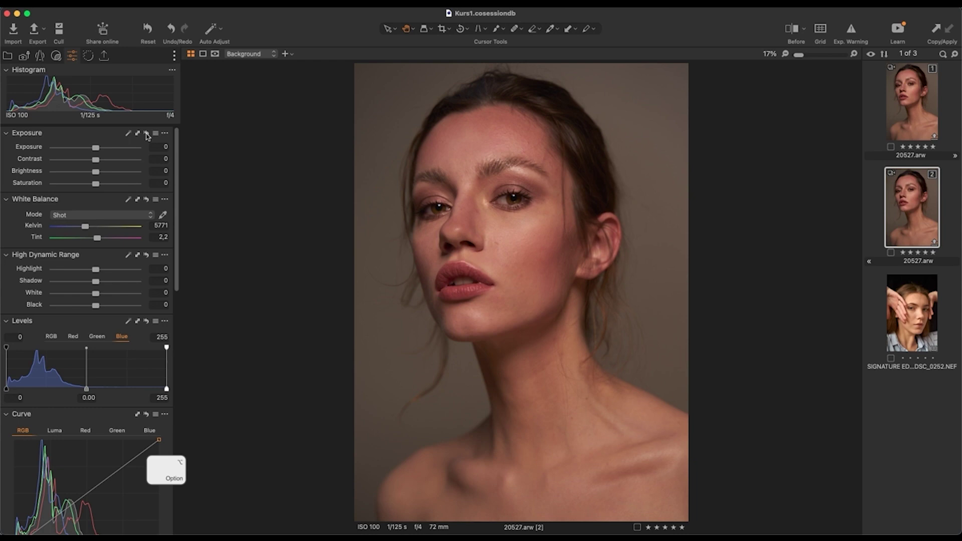
pyautogui.keyDown('alt'); pyautogui.click(147, 134); pyautogui.keyUp('alt')
pyautogui.keyDown('alt'); pyautogui.click(147, 134); pyautogui.keyUp('alt')
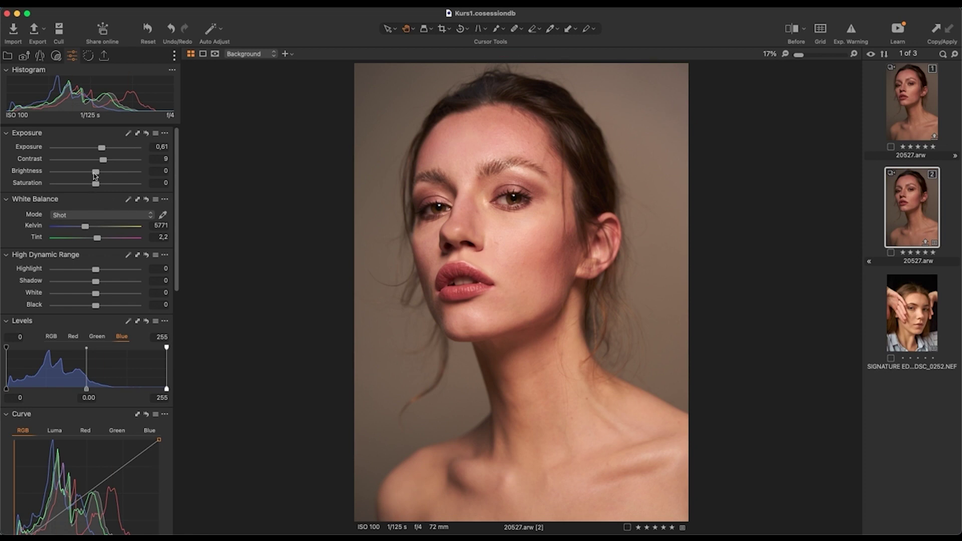
# - Try a lower Brightness and reset it, and try a Saturation of -5 compared against the unadjusted exposure
pyautogui.moveTo(96, 173); pyautogui.dragTo(77, 175)
pyautogui.doubleClick(76, 174)
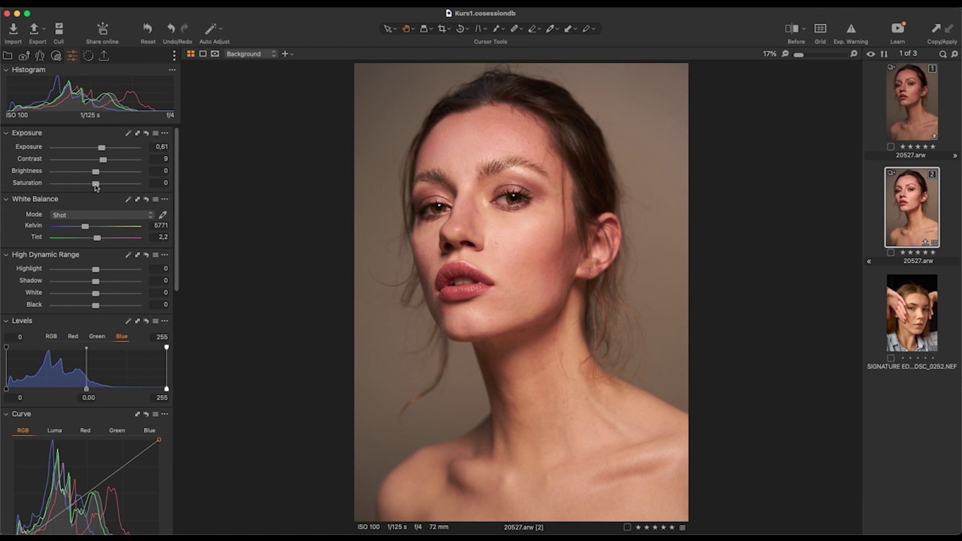
pyautogui.moveTo(96, 187); pyautogui.dragTo(94, 187)
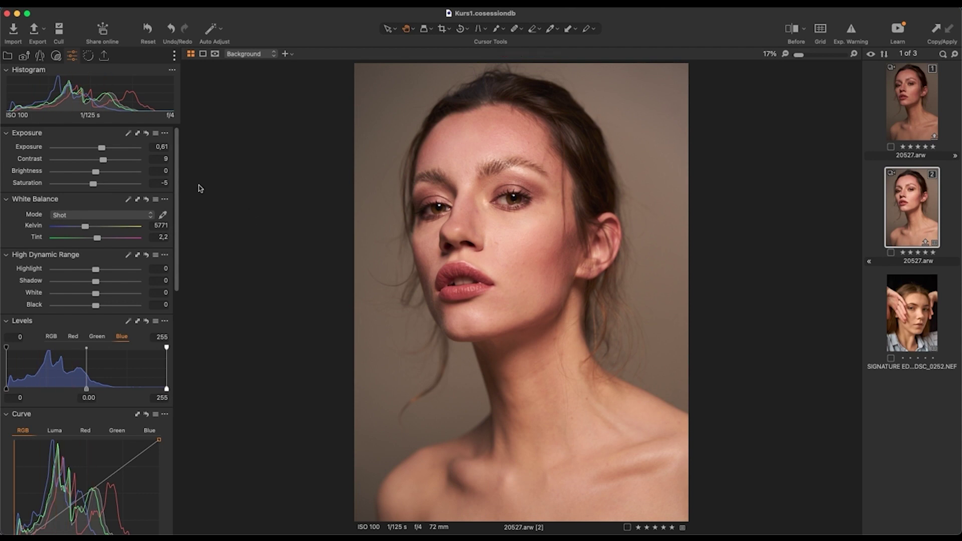
pyautogui.keyDown('alt'); pyautogui.click(146, 135); pyautogui.keyUp('alt')
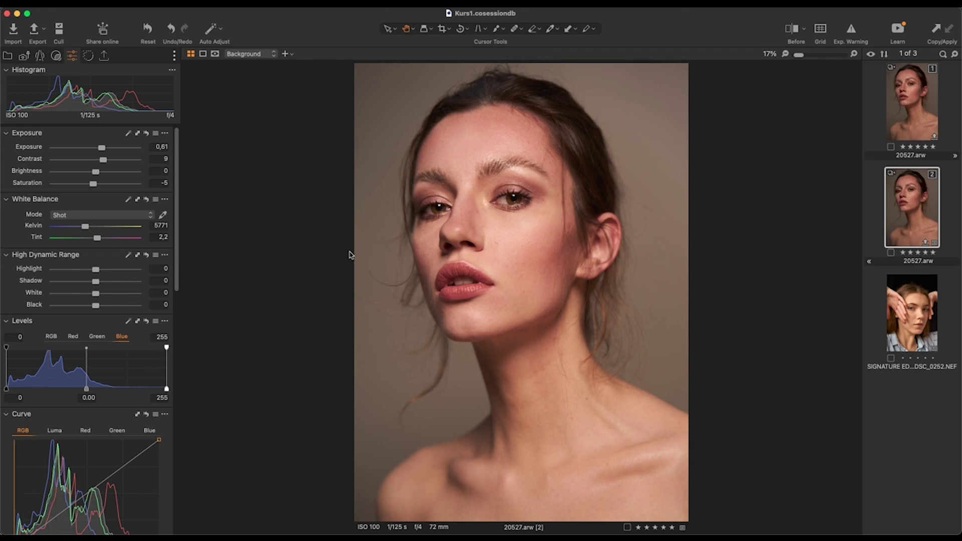
# - Compare the unedited original variant of the portrait with the adjusted clone several times
pyautogui.click(897, 107)
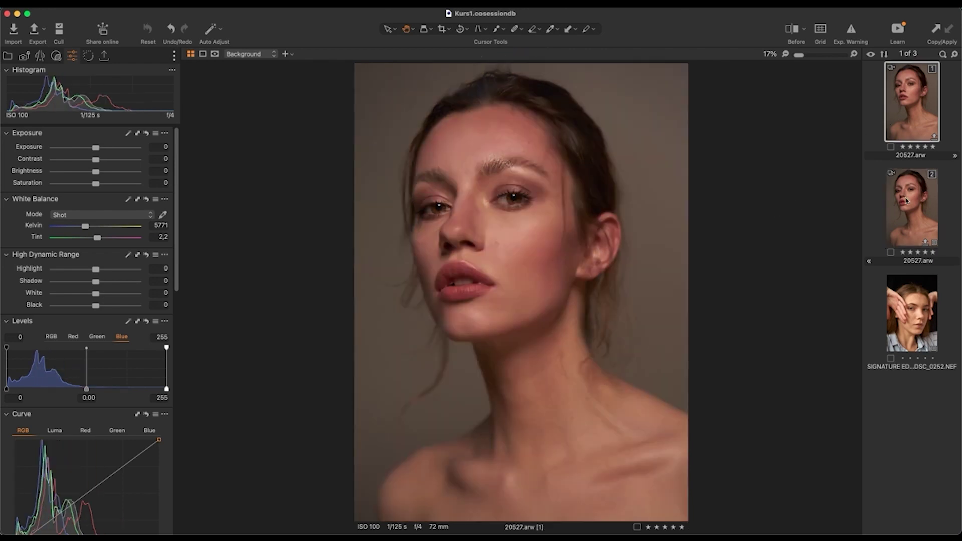
pyautogui.click(906, 201)
pyautogui.click(915, 114)
pyautogui.click(912, 228)
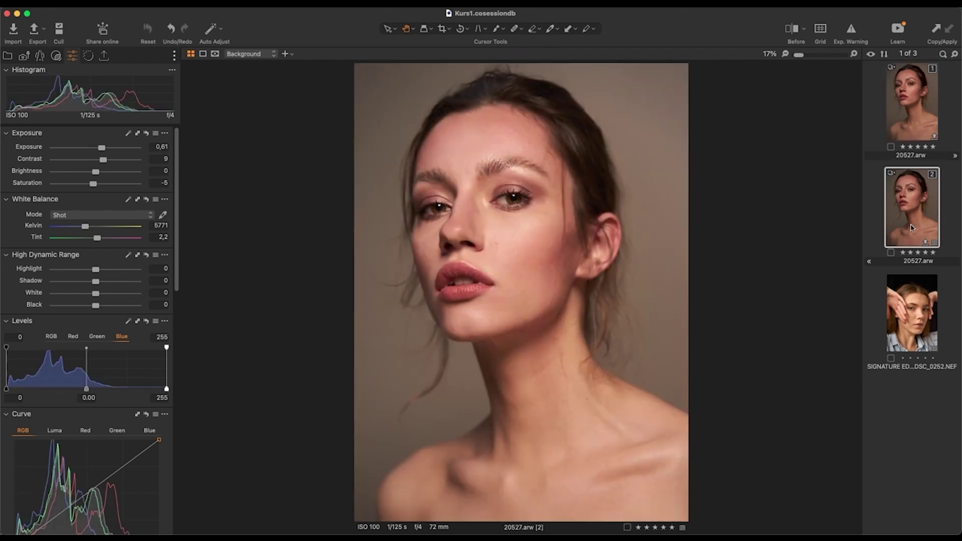
pyautogui.click(906, 118)
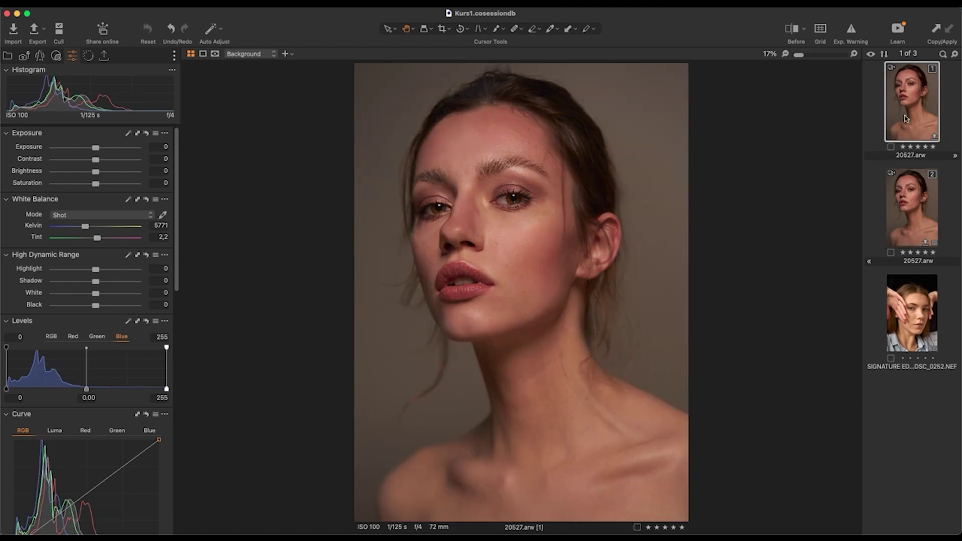
pyautogui.click(911, 214)
# - Inspect the desaturated face up close and undo the last Saturation change
pyautogui.scroll(5, 582, 217)
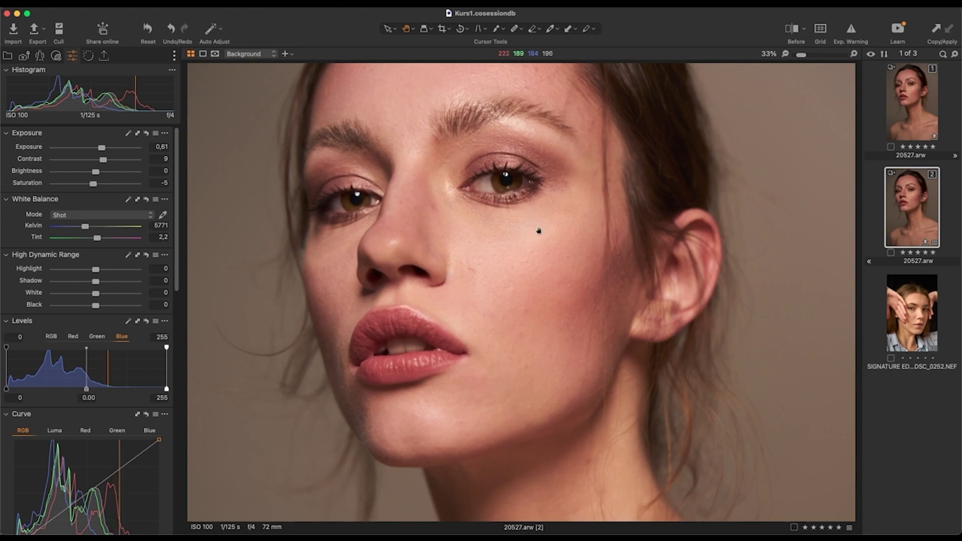
pyautogui.scroll(-1, 530, 221)
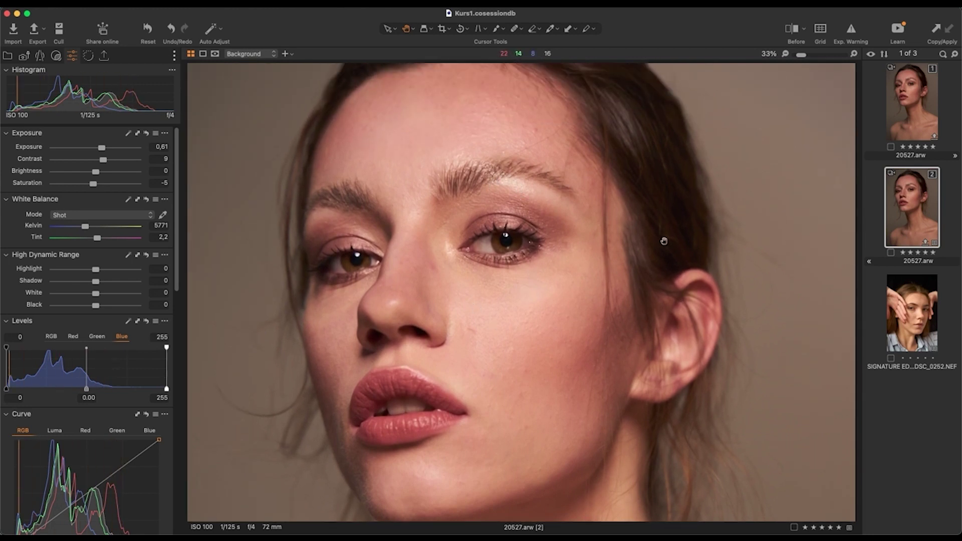
pyautogui.scroll(-3, 623, 240)
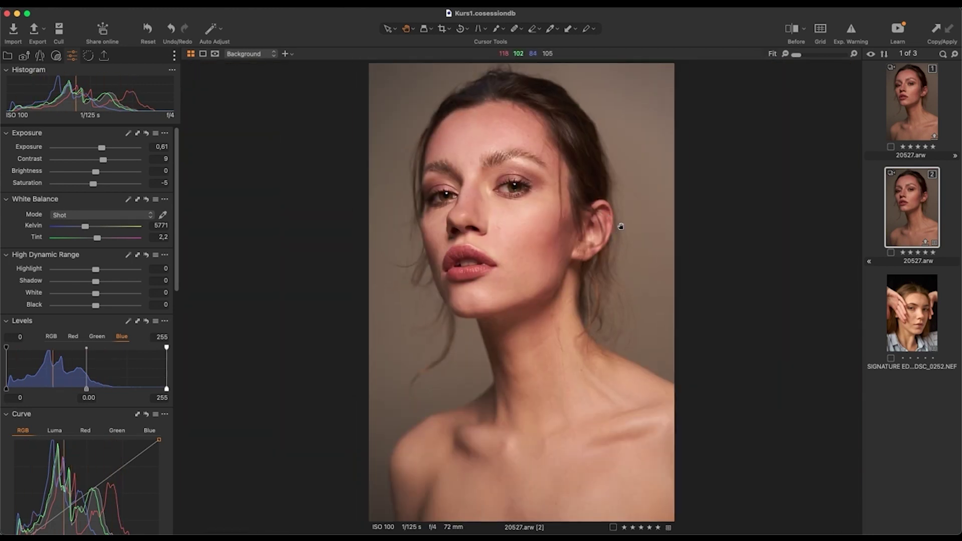
pyautogui.press('super+z')
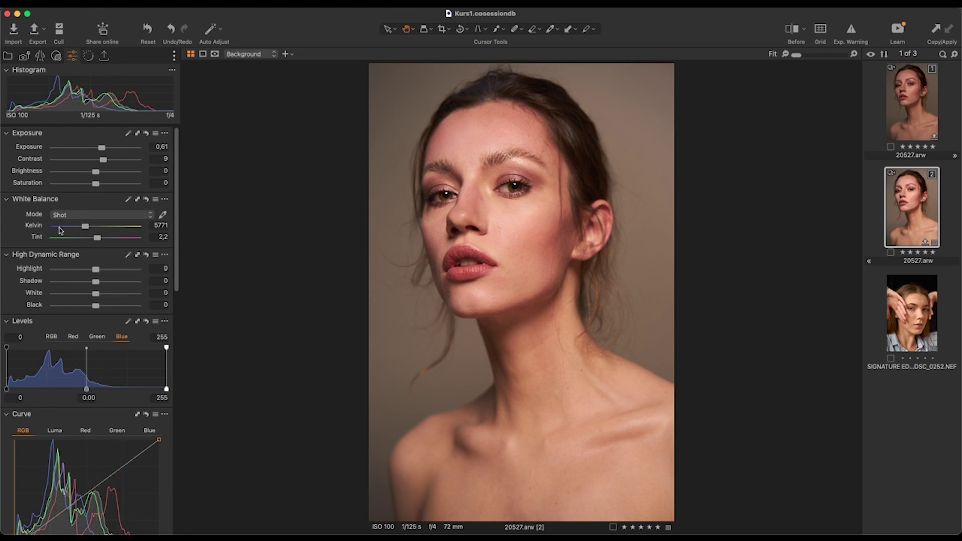
# - Try a cooler Kelvin of 4419 and a shifted Tint, returning both to the Shot white balance
pyautogui.moveTo(86, 226)
pyautogui.mouseDown()
pyautogui.moveTo(93, 229)
pyautogui.moveTo(75, 230)
pyautogui.mouseUp()
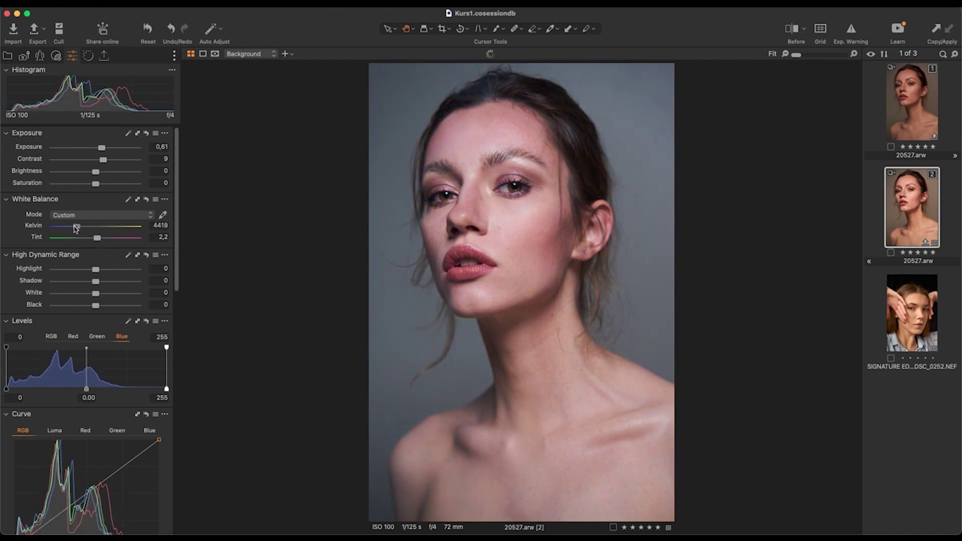
pyautogui.doubleClick(96, 230)
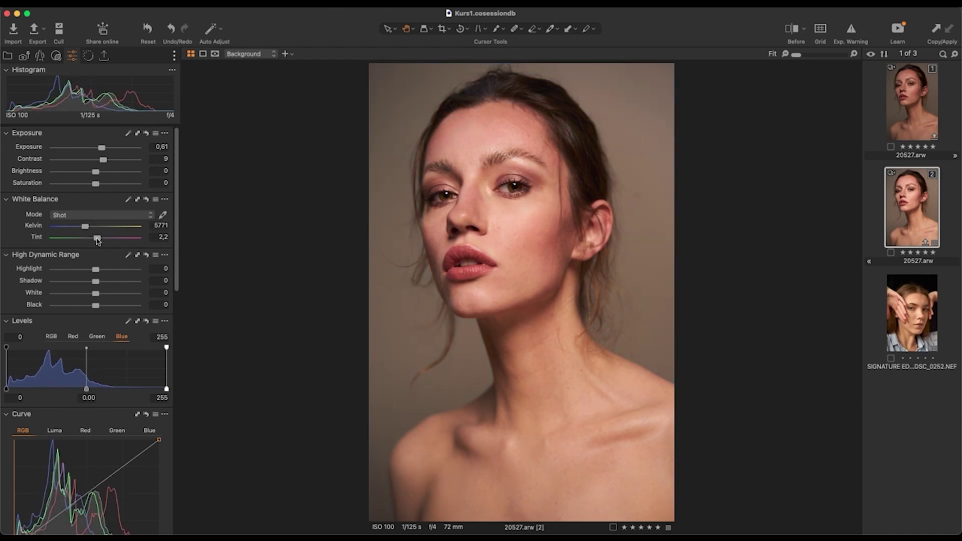
pyautogui.moveTo(97, 238); pyautogui.dragTo(101, 241)
pyautogui.moveTo(95, 242); pyautogui.dragTo(97, 241)
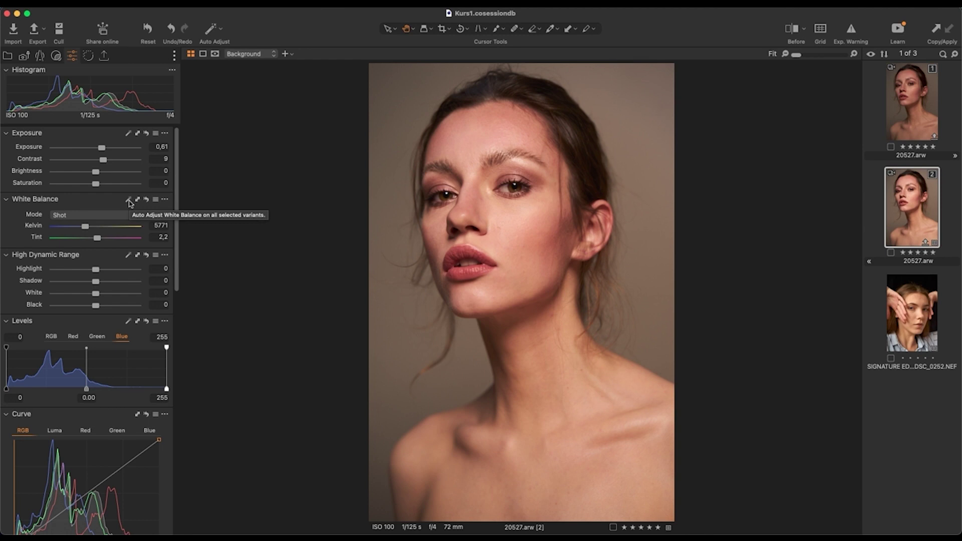
# - Auto-adjust the portrait's white balance and compare it with the Shot white balance
pyautogui.click(129, 201)
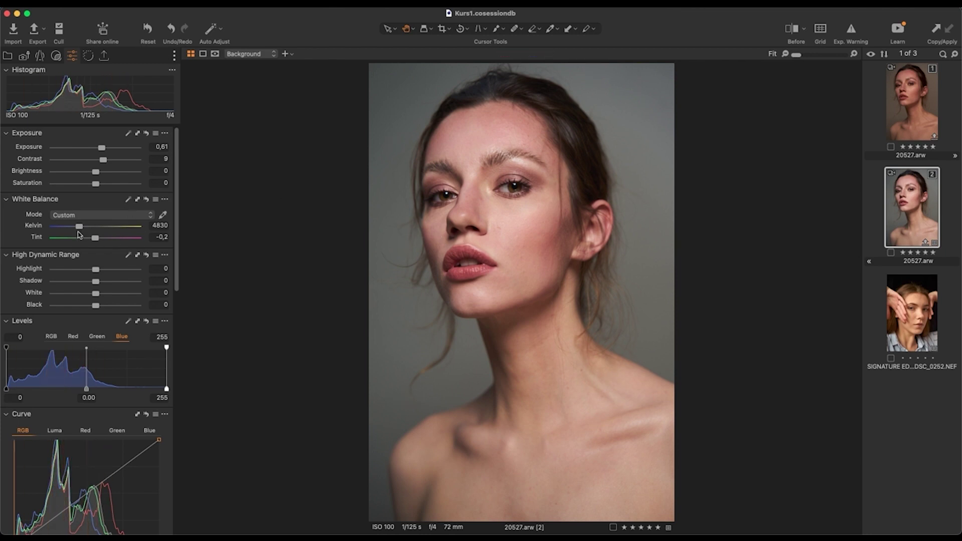
pyautogui.keyDown('alt'); pyautogui.click(147, 200); pyautogui.keyUp('alt')
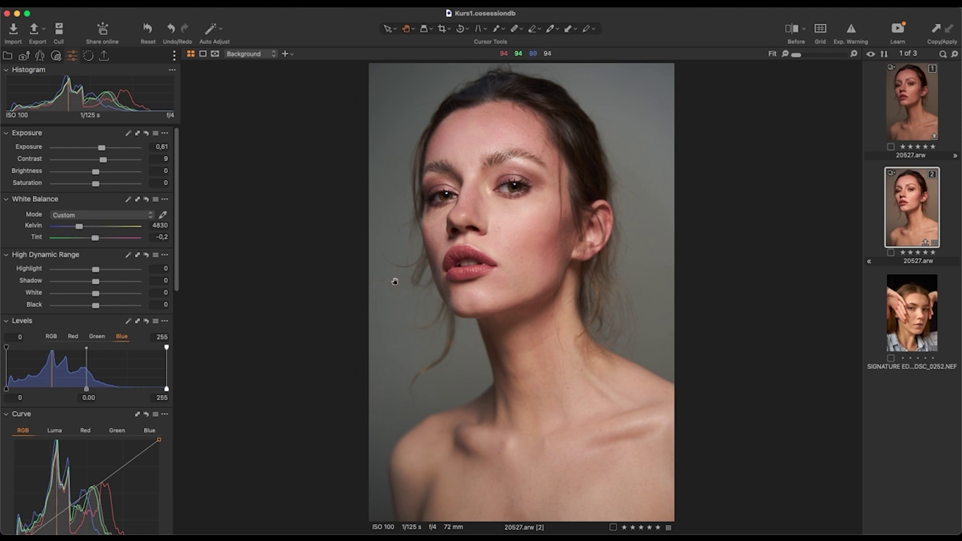
# - Judge the colors against a White viewer background and set the white balance to Kelvin 5087 and Tint 0.2
pyautogui.rightClick(305, 187)
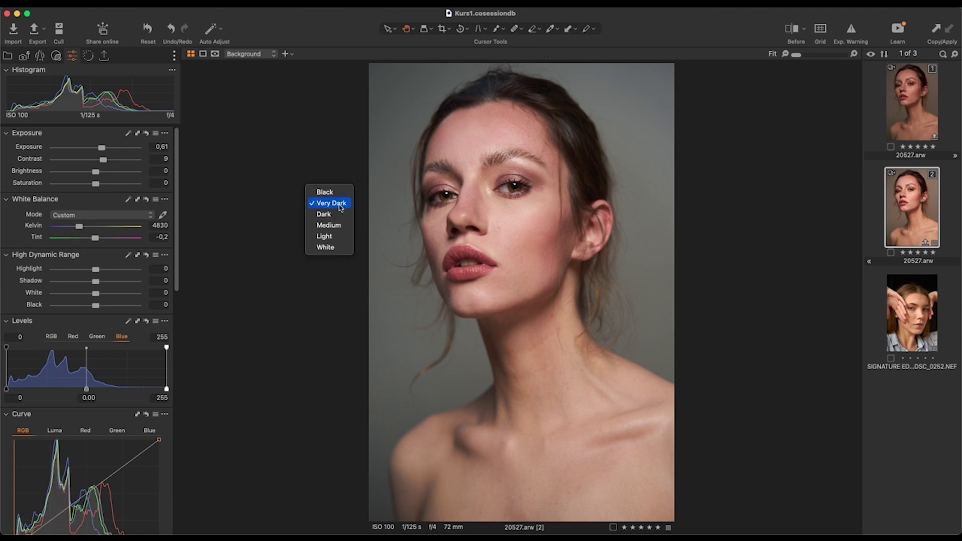
pyautogui.click(330, 247)
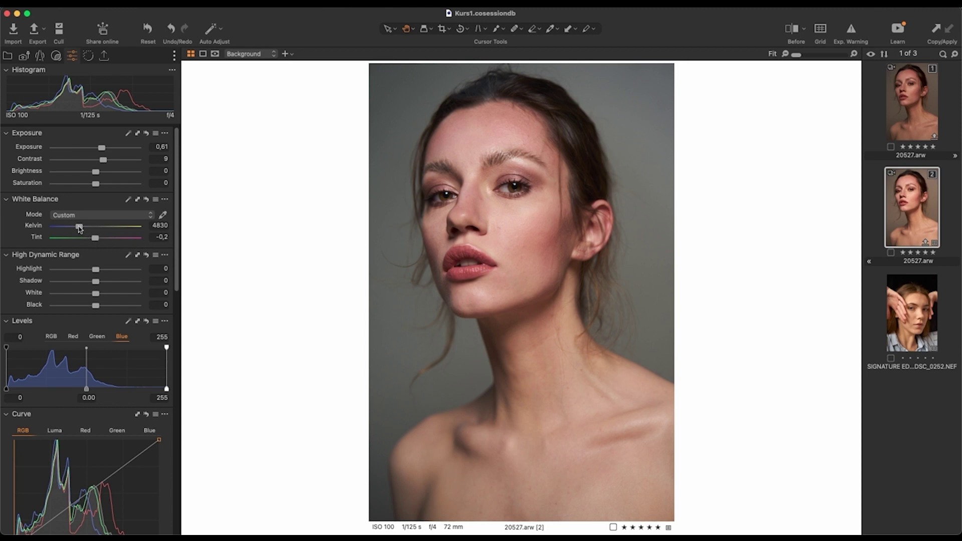
pyautogui.moveTo(79, 229); pyautogui.dragTo(81, 229)
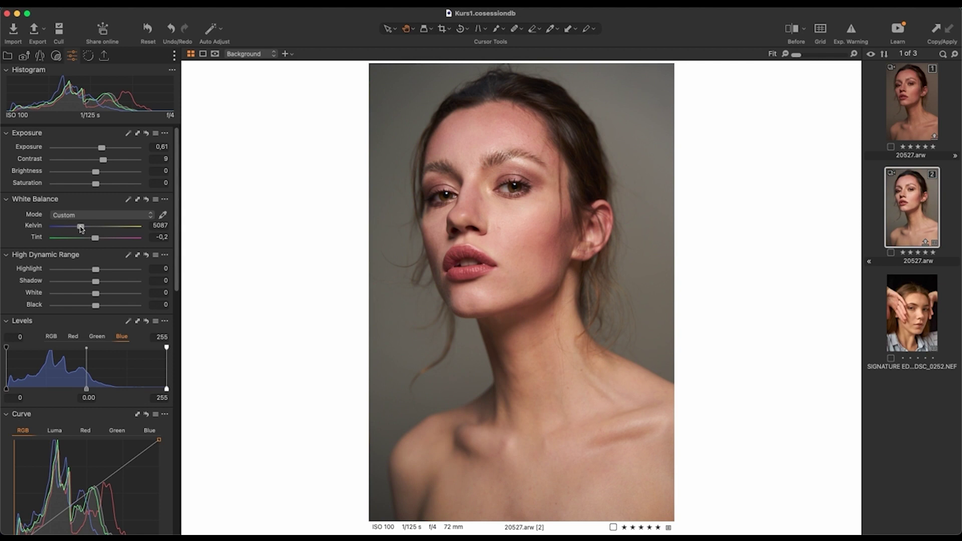
pyautogui.moveTo(96, 237); pyautogui.dragTo(95, 240)
pyautogui.press('z')
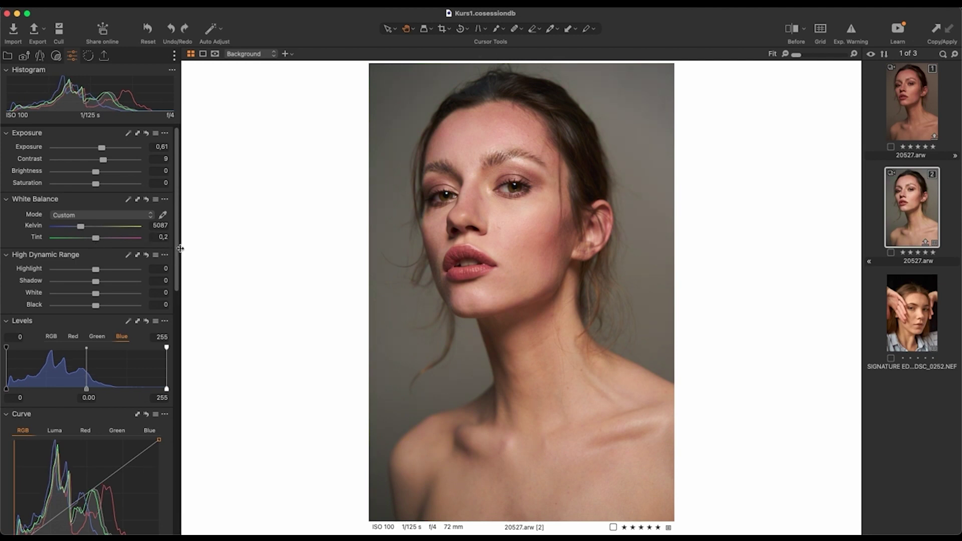
pyautogui.press('z')
# - Examine the forehead, eye area and dark hair up close for detail in the highlights and shadows
pyautogui.moveTo(63, 260)
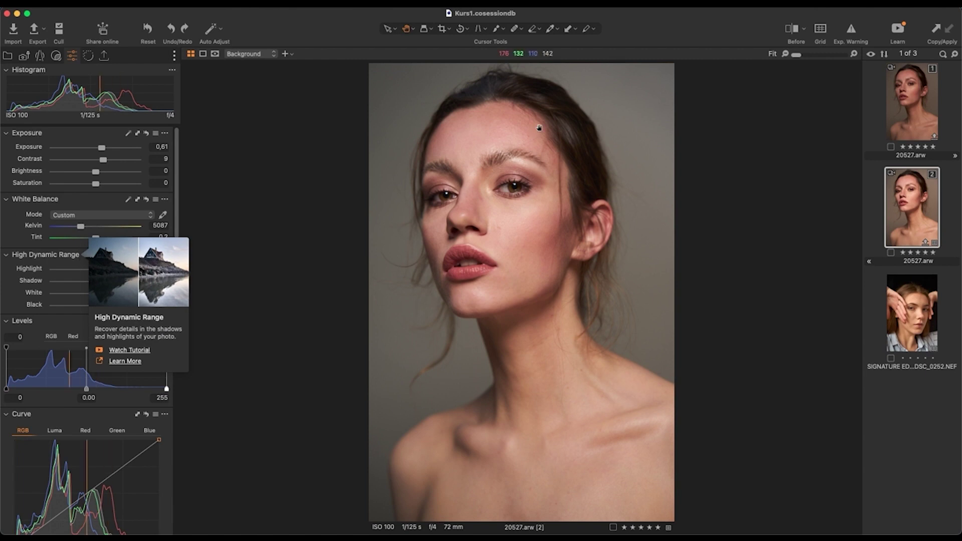
pyautogui.scroll(5, 664, 164)
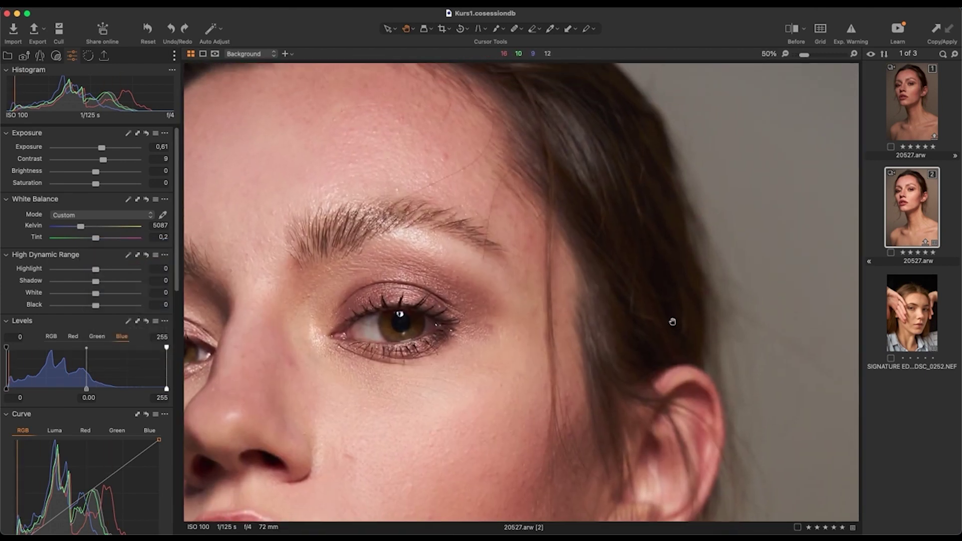
pyautogui.moveTo(673, 321); pyautogui.dragTo(654, 251)
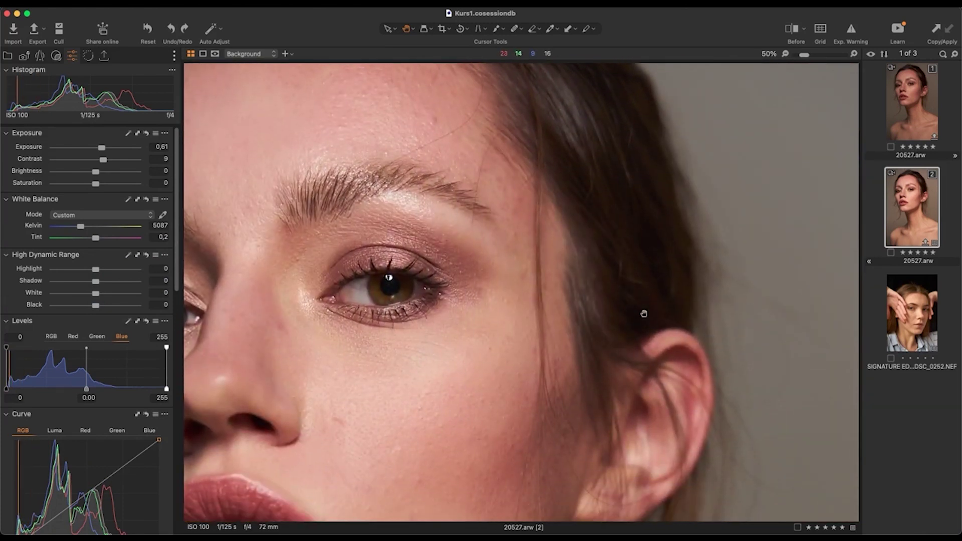
pyautogui.moveTo(642, 316); pyautogui.dragTo(651, 288)
pyautogui.moveTo(651, 198); pyautogui.dragTo(683, 379)
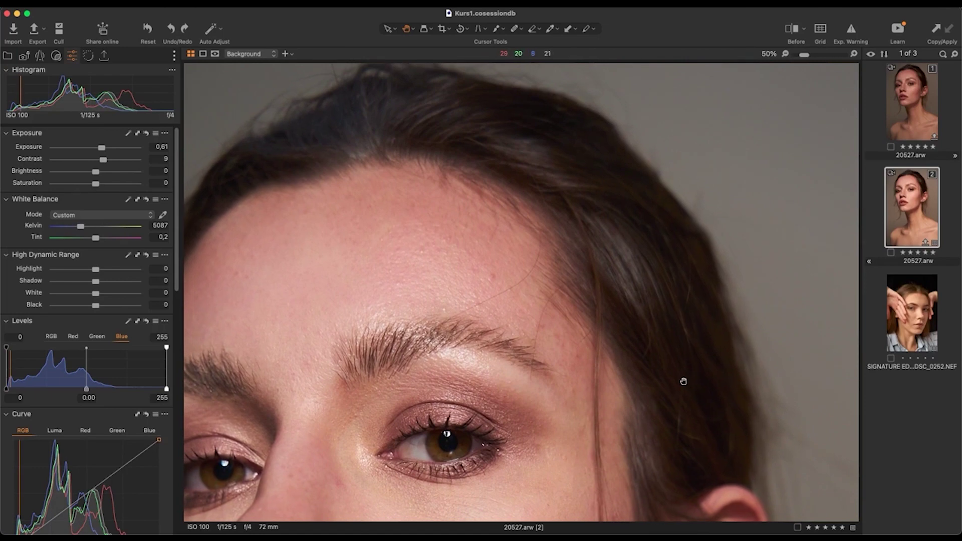
pyautogui.moveTo(651, 428); pyautogui.dragTo(600, 320)
pyautogui.scroll(-3, 601, 320)
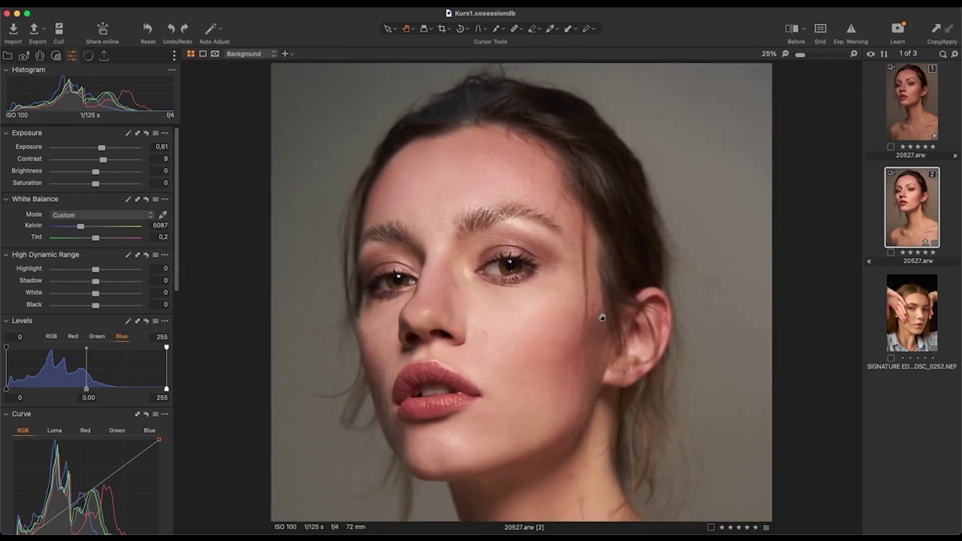
pyautogui.scroll(5, 636, 279)
pyautogui.moveTo(708, 264); pyautogui.dragTo(621, 370)
pyautogui.moveTo(502, 66); pyautogui.dragTo(602, 148)
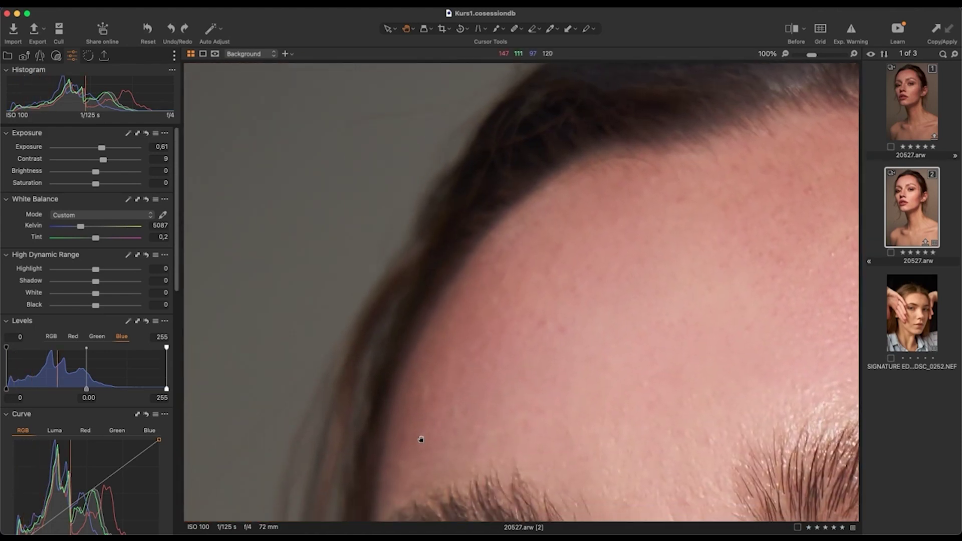
pyautogui.scroll(-5, 420, 438)
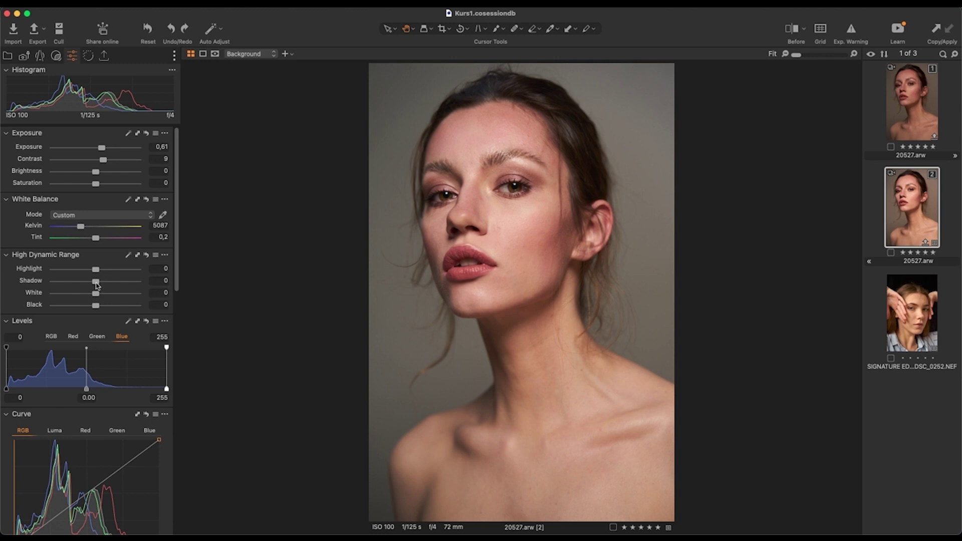
# - Brighten the portrait's dark areas by setting the High Dynamic Range Shadow to 18
pyautogui.press('super+plus')
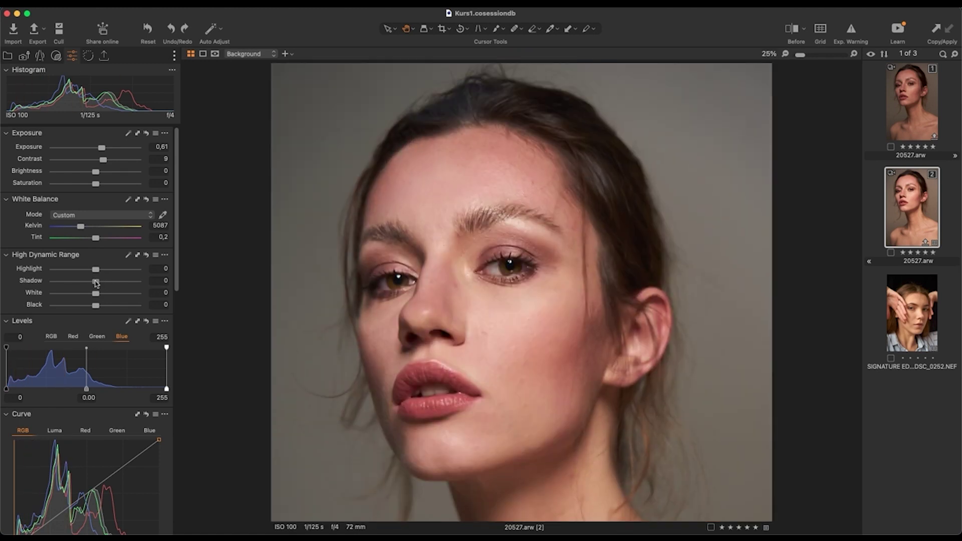
pyautogui.moveTo(98, 284); pyautogui.dragTo(103, 284)
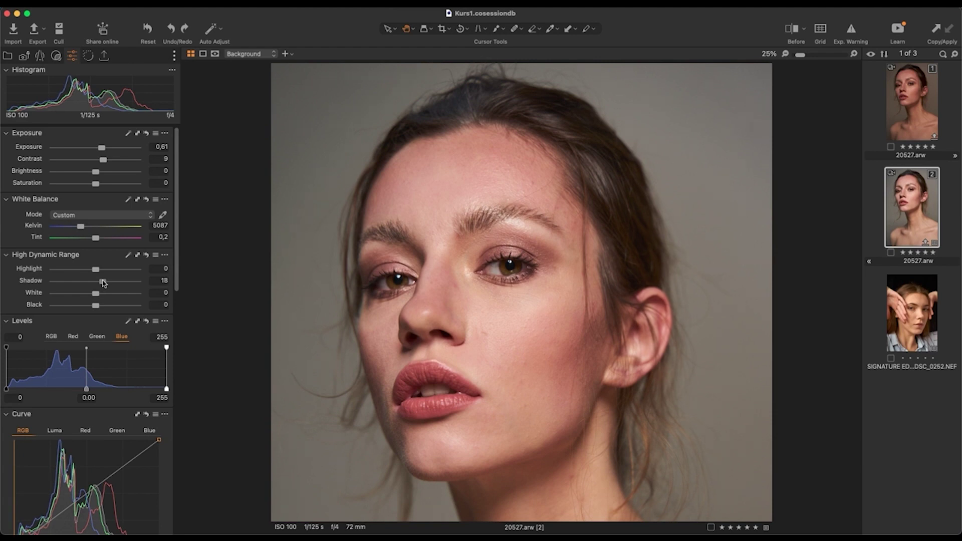
pyautogui.click(404, 257)
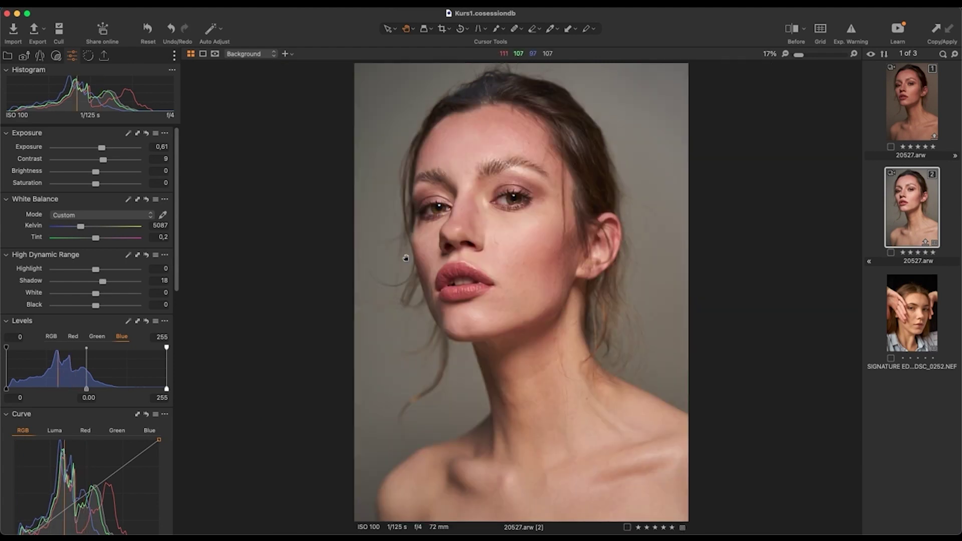
pyautogui.moveTo(103, 282)
pyautogui.mouseDown()
pyautogui.moveTo(121, 284)
pyautogui.moveTo(103, 282)
pyautogui.mouseUp()
# - Compare the hair and forehead up close with and without the High Dynamic Range adjustment
pyautogui.press('z')
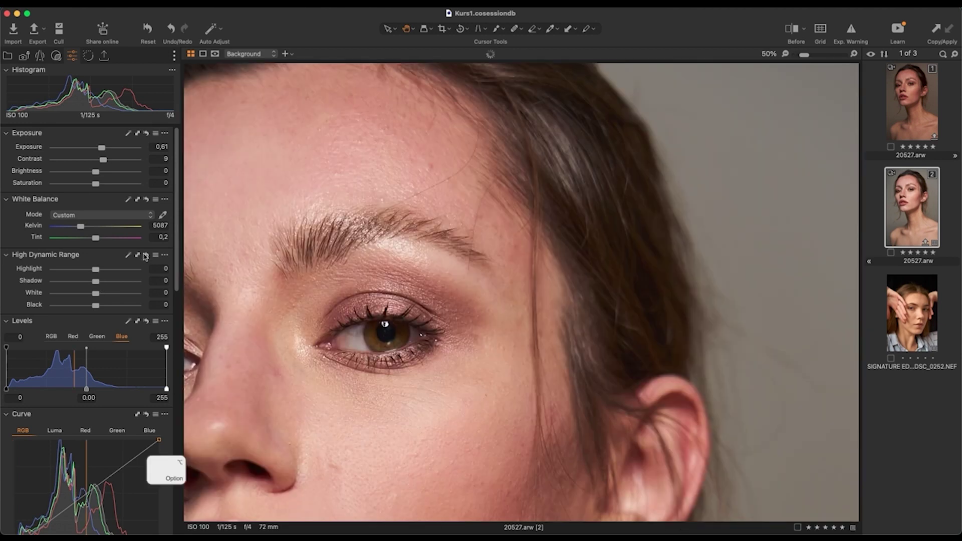
pyautogui.keyDown('alt'); pyautogui.click(146, 256); pyautogui.keyUp('alt')
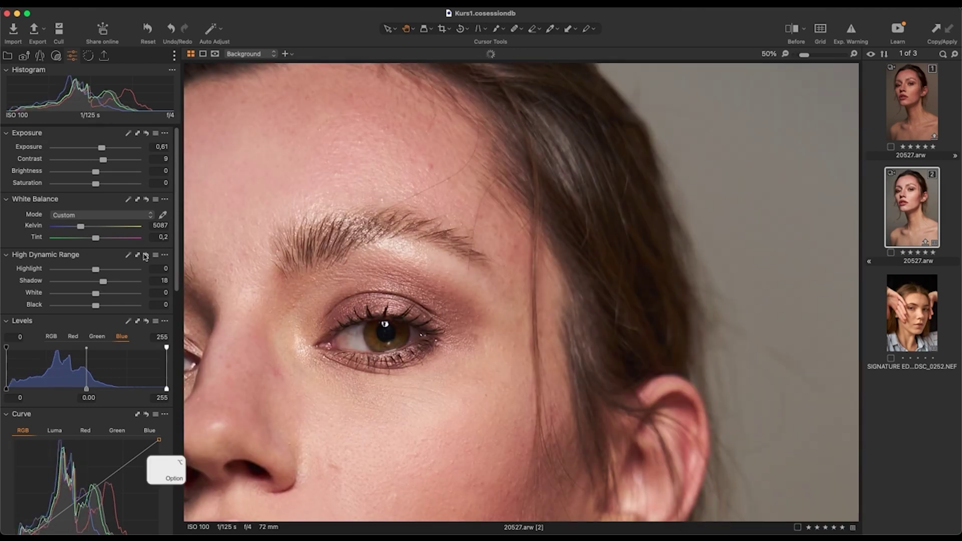
pyautogui.keyDown('alt'); pyautogui.click(146, 256); pyautogui.keyUp('alt')
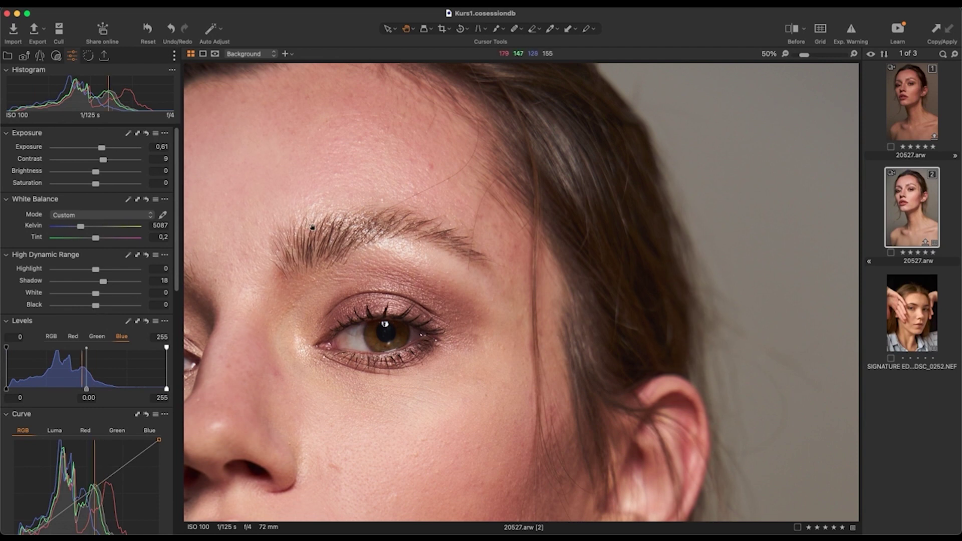
pyautogui.moveTo(225, 251); pyautogui.dragTo(280, 334)
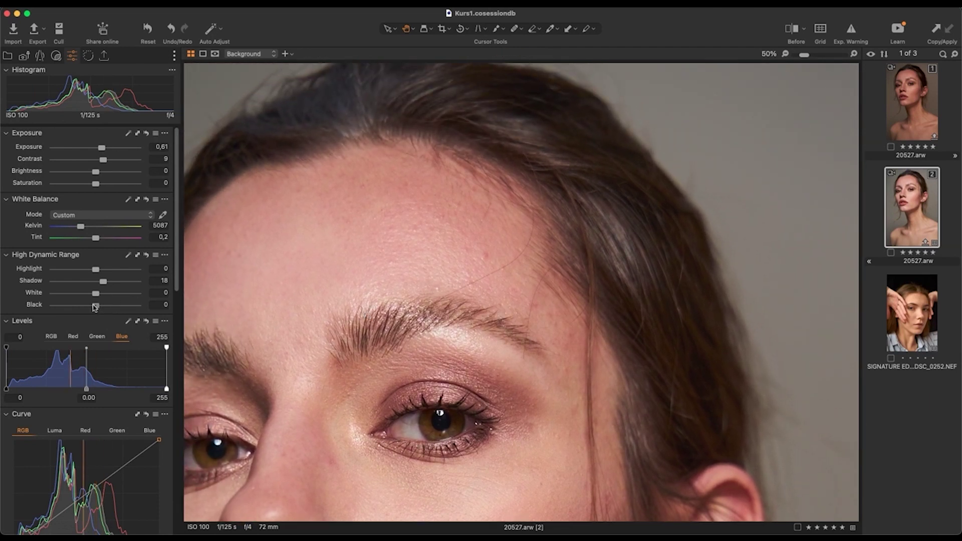
# - Set the High Dynamic Range Black to 4 and compare the whole portrait with and without the High Dynamic Range adjustment
pyautogui.press('super+0')
pyautogui.moveTo(95, 308); pyautogui.dragTo(100, 307)
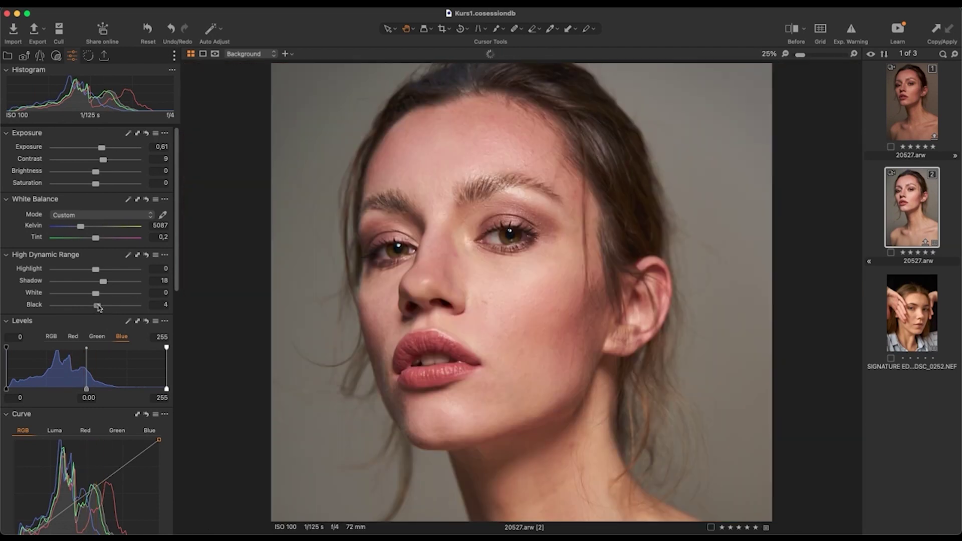
pyautogui.press('super+0')
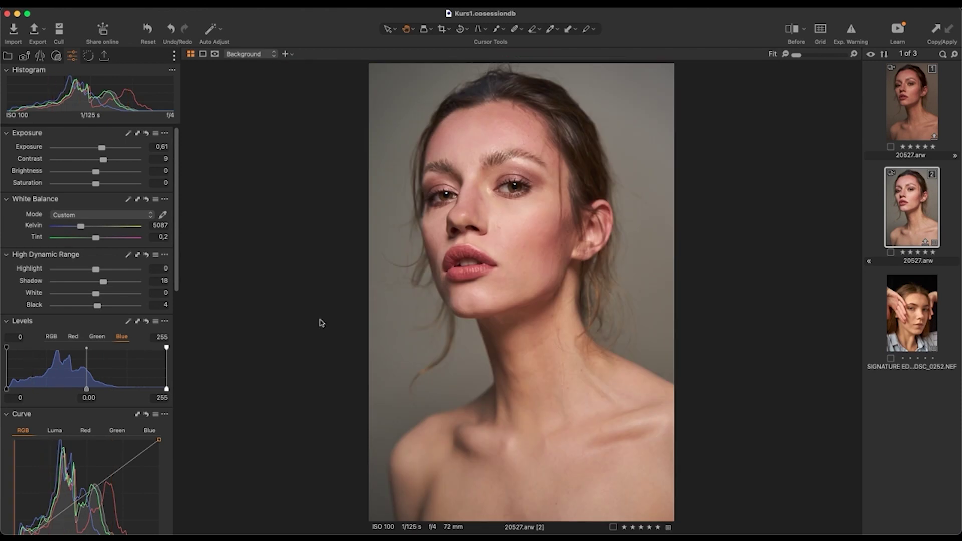
pyautogui.keyDown('alt'); pyautogui.click(146, 257); pyautogui.keyUp('alt')
pyautogui.keyDown('alt'); pyautogui.click(147, 257); pyautogui.keyUp('alt')
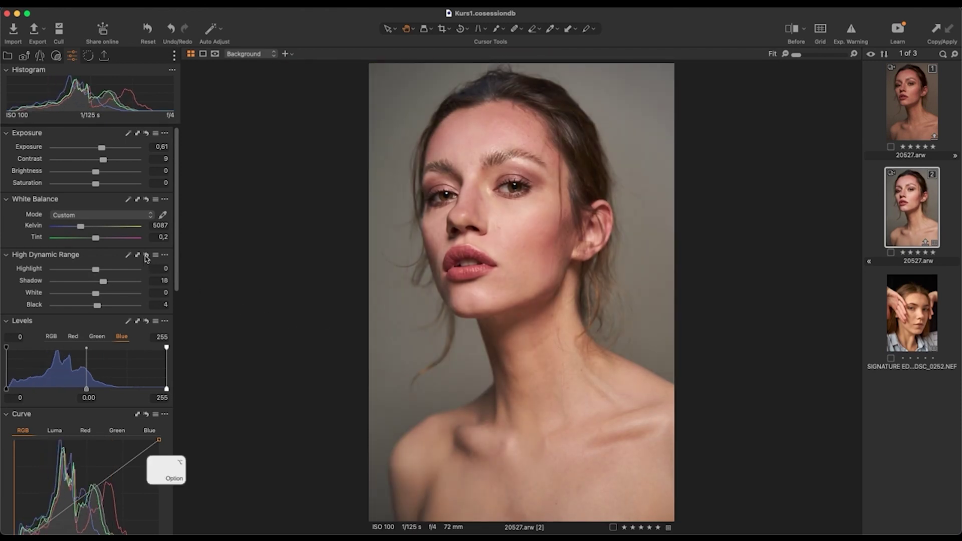
pyautogui.keyDown('alt'); pyautogui.click(146, 257); pyautogui.keyUp('alt')
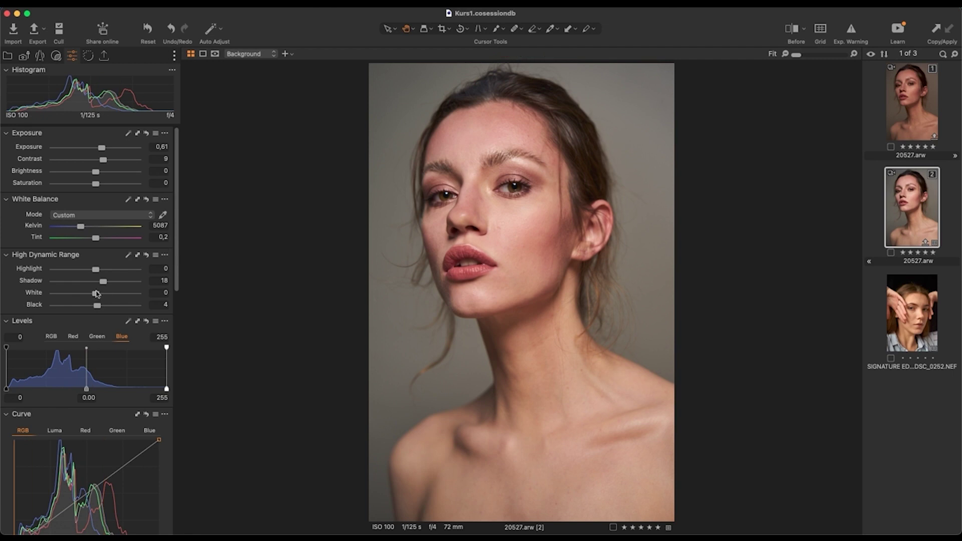
# - Try a High Dynamic Range Highlight of -100 on the face, compare it with the previous state and leave it undone
pyautogui.scroll(5, 494, 150)
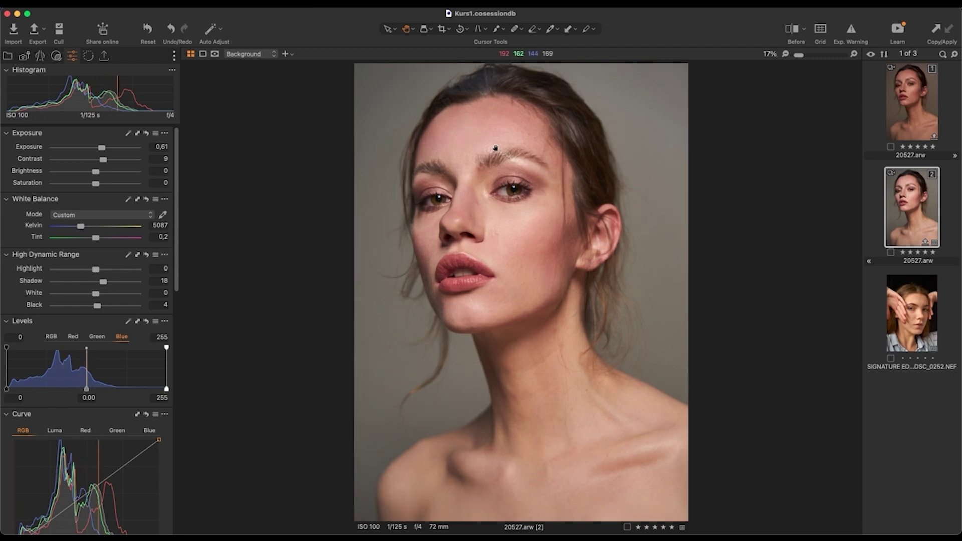
pyautogui.scroll(-3, 525, 141)
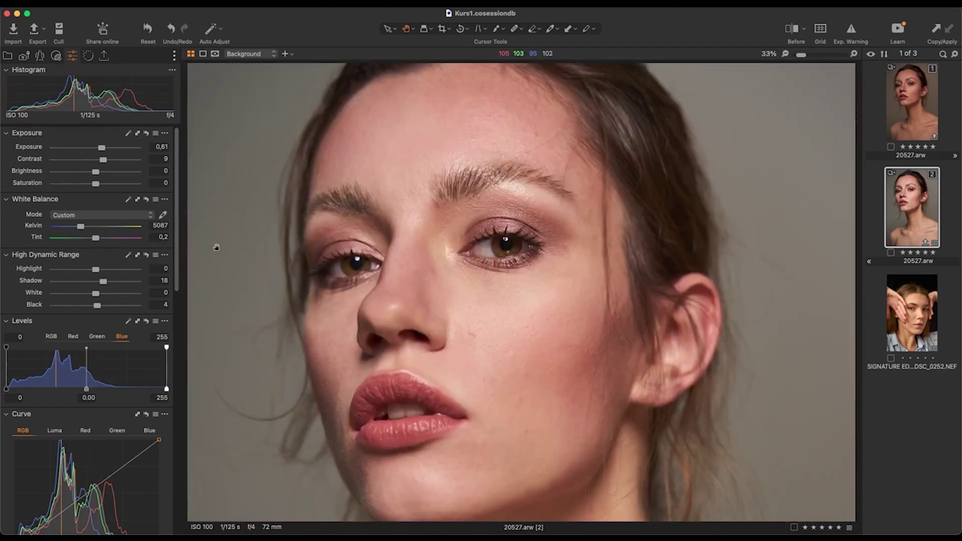
pyautogui.moveTo(96, 270); pyautogui.dragTo(51, 268)
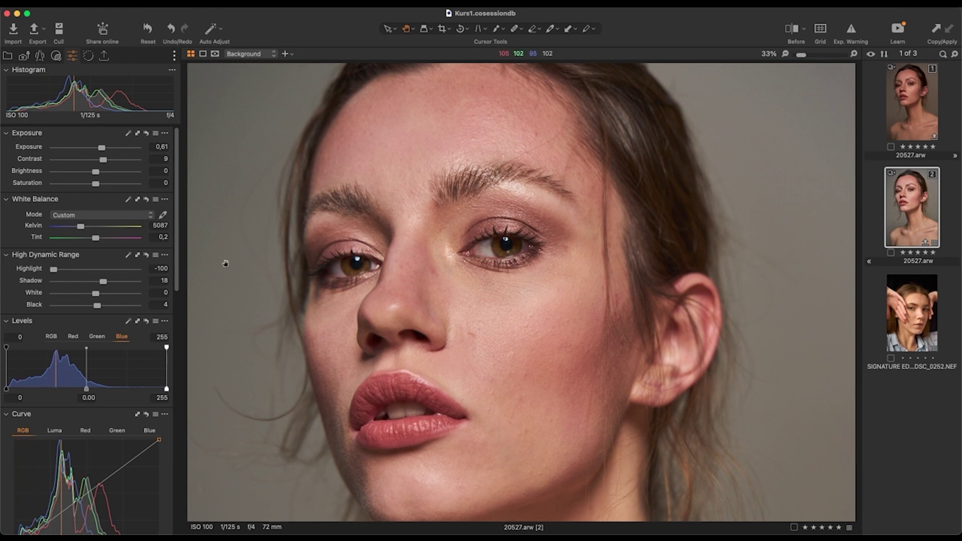
pyautogui.press('super+z')
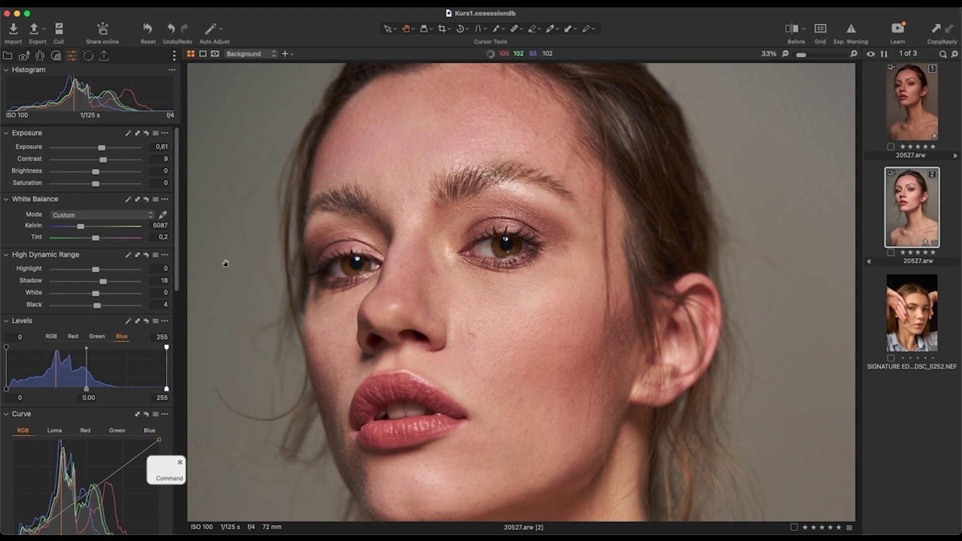
pyautogui.press('super+shift+z')
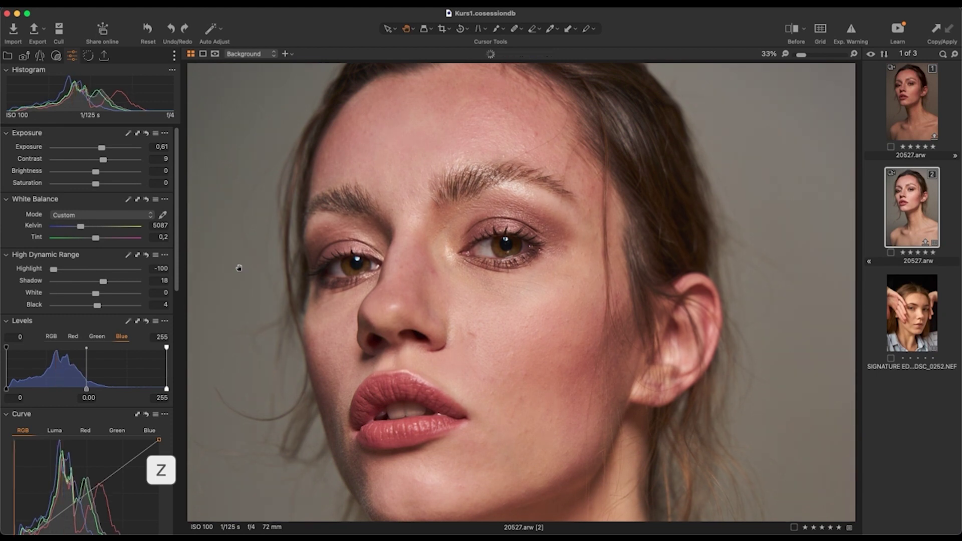
pyautogui.press('super+z')
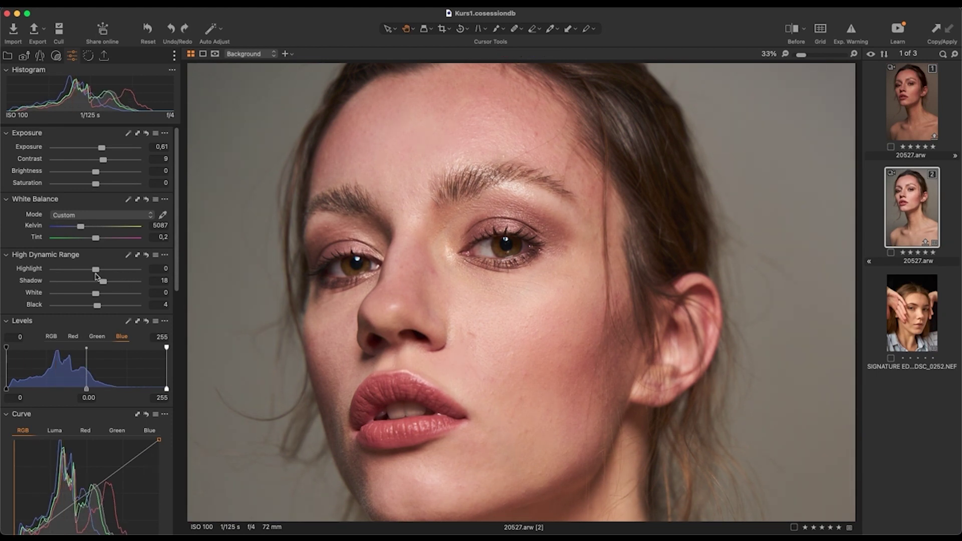
# - Try a High Dynamic Range Highlight of -78, check the skin up close, and return Highlight to 0
pyautogui.moveTo(93, 271); pyautogui.dragTo(77, 271)
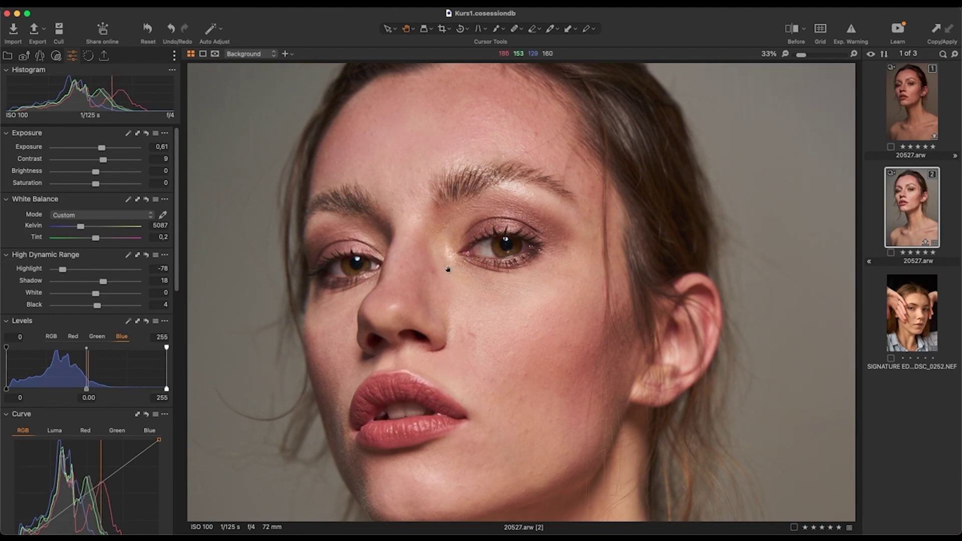
pyautogui.scroll(2, 456, 263)
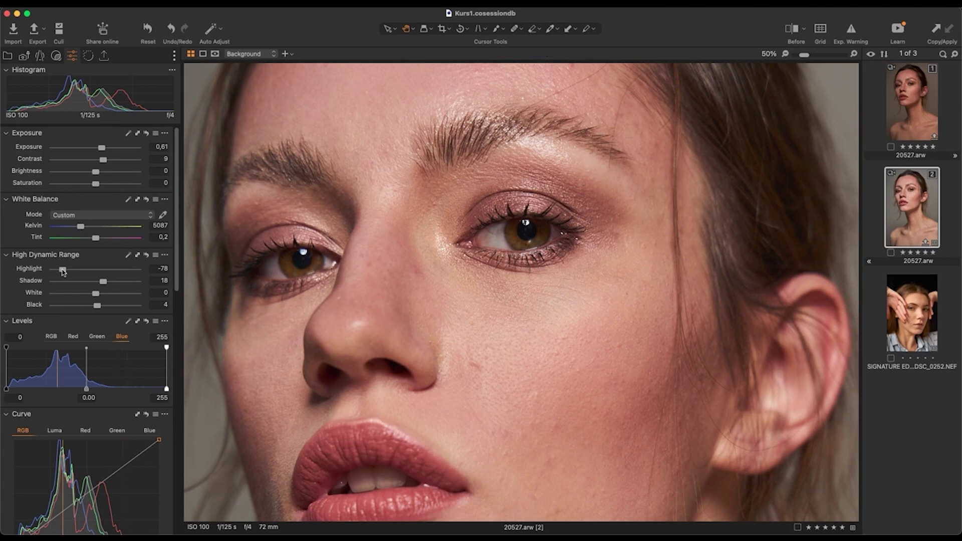
pyautogui.moveTo(63, 272); pyautogui.dragTo(95, 274)
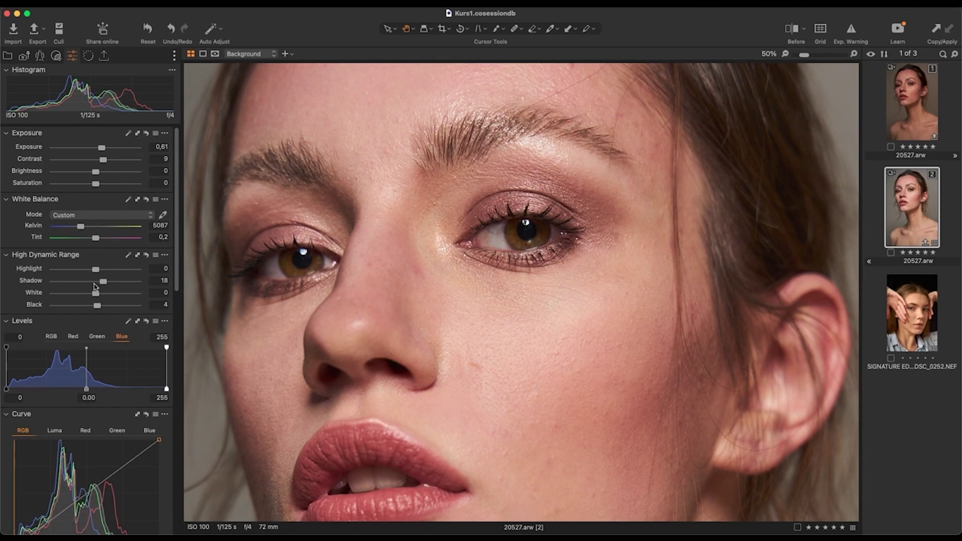
pyautogui.click(408, 279)
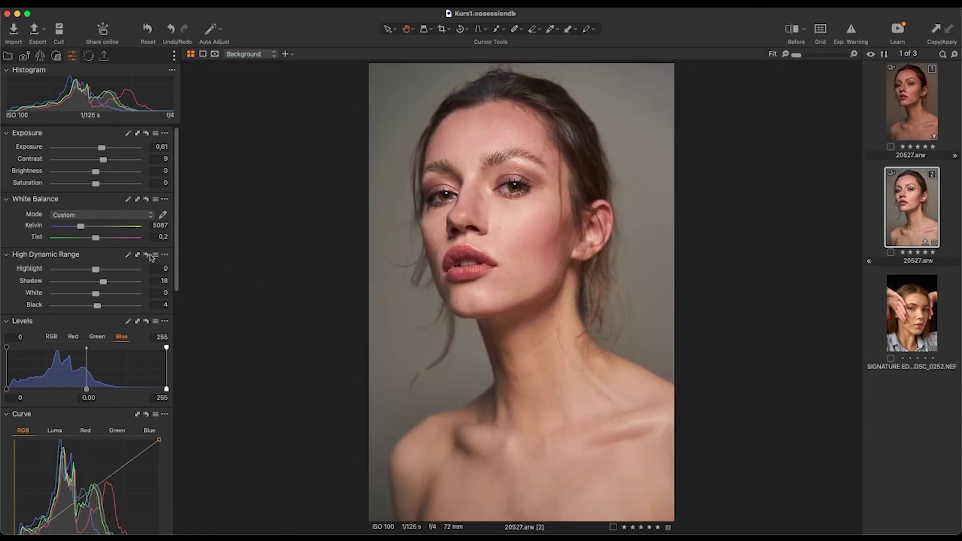
# - Examine the skin colors of the forehead, cheek and neck up close for uneven tones
pyautogui.click(536, 150)
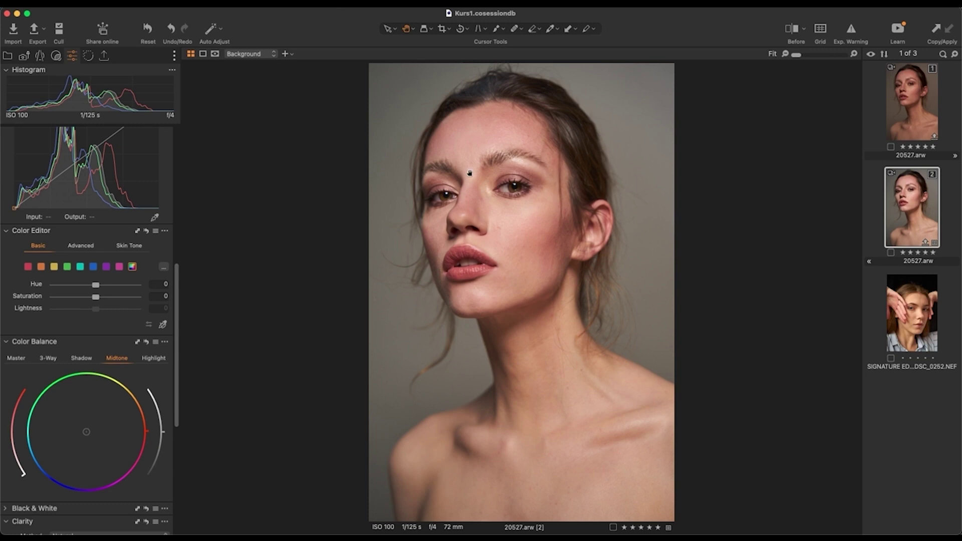
pyautogui.click(503, 115)
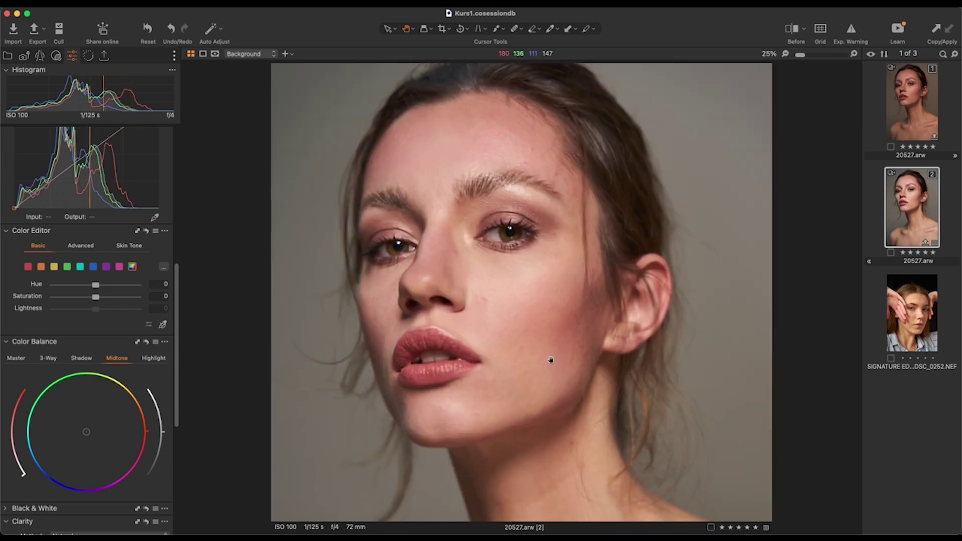
pyautogui.moveTo(552, 389); pyautogui.dragTo(529, 175)
pyautogui.click(532, 231)
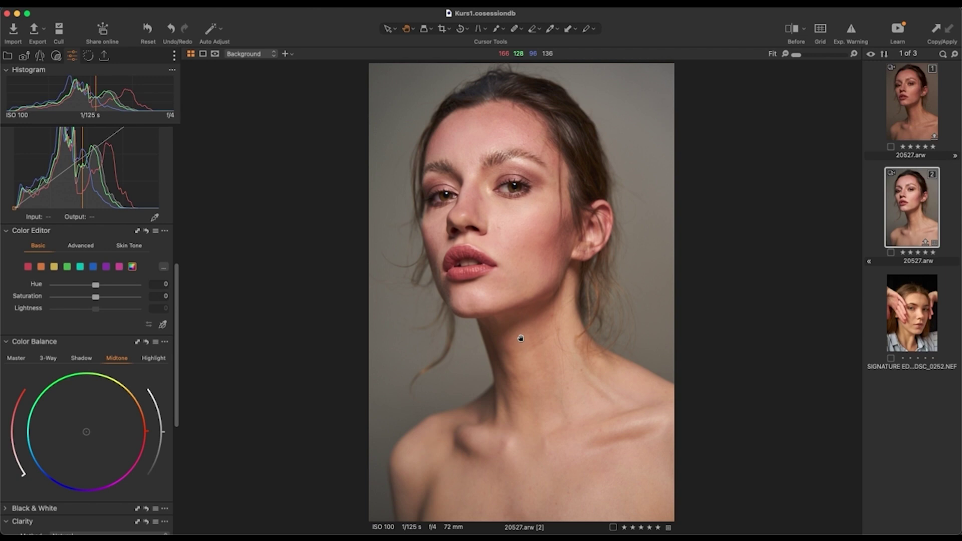
# - Switch to the portrait with the raised hands, DSC_0252.NEF, and bring the Color Editor into view
pyautogui.click(906, 320)
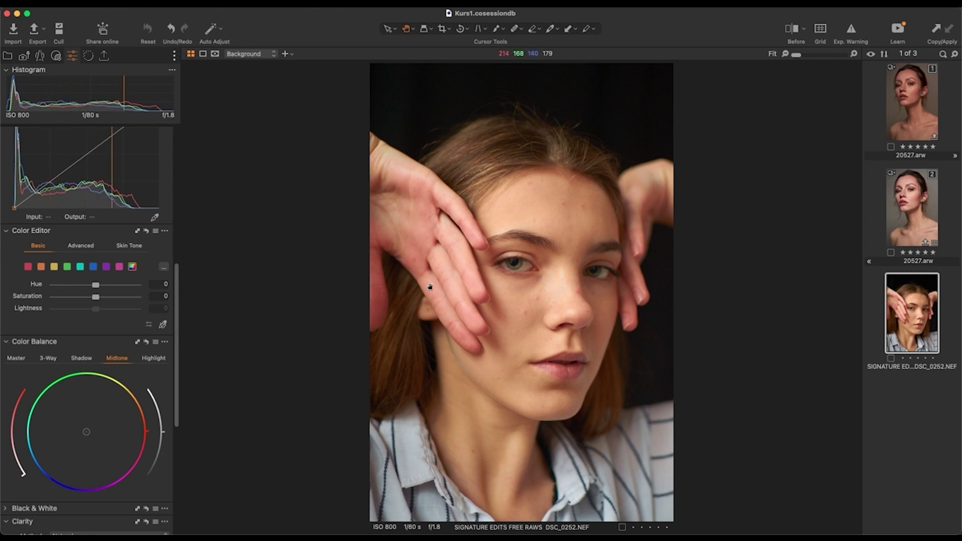
pyautogui.scroll(5, 111, 286)
pyautogui.scroll(-4, 111, 286)
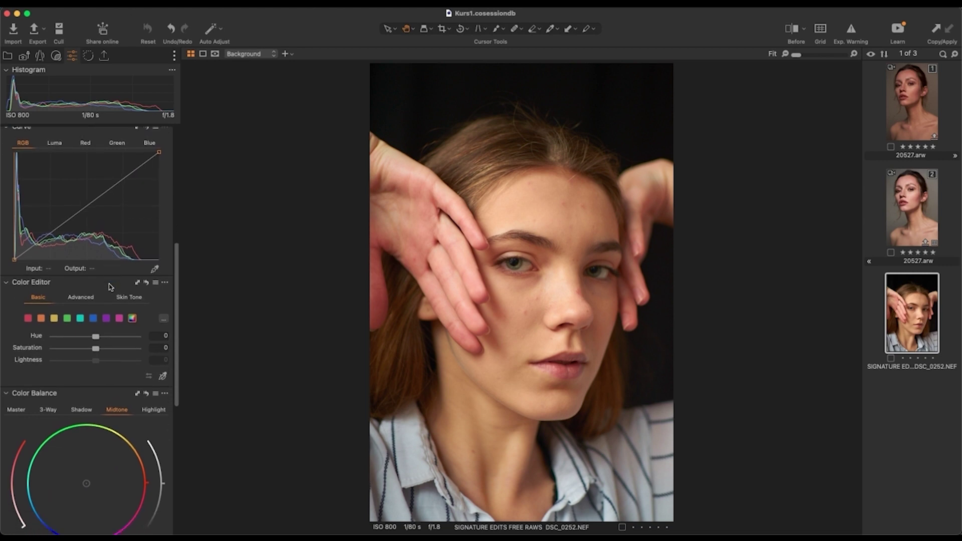
pyautogui.scroll(-3, 111, 286)
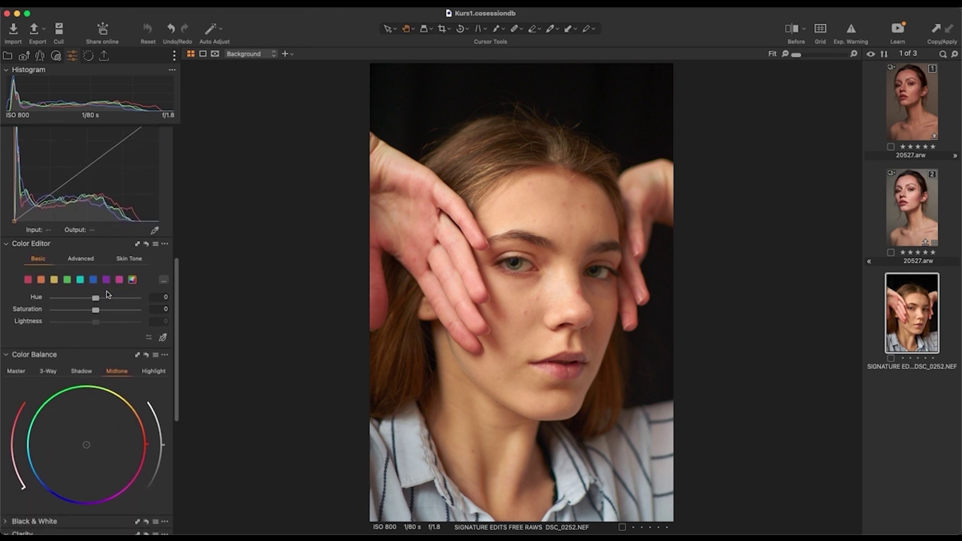
pyautogui.click(50, 246)
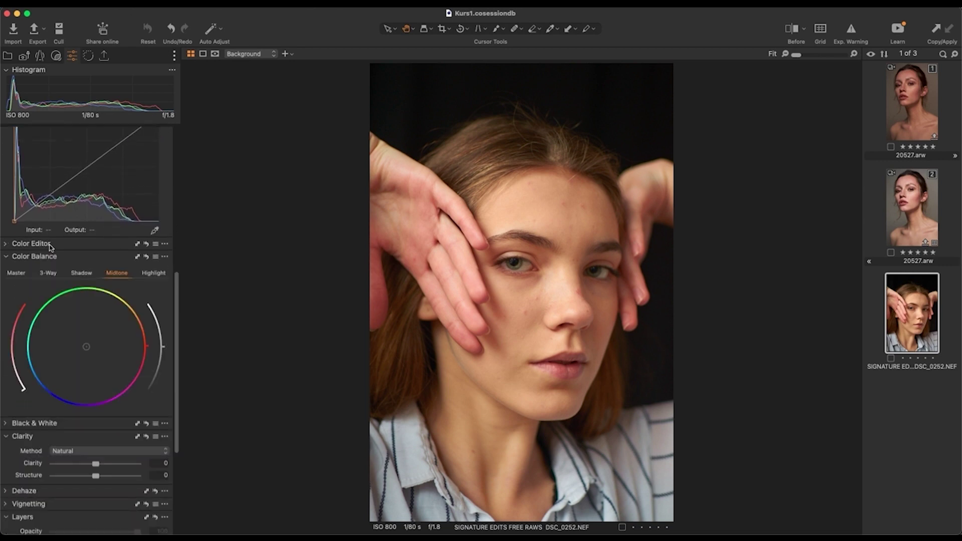
pyautogui.click(50, 245)
pyautogui.moveTo(51, 247)
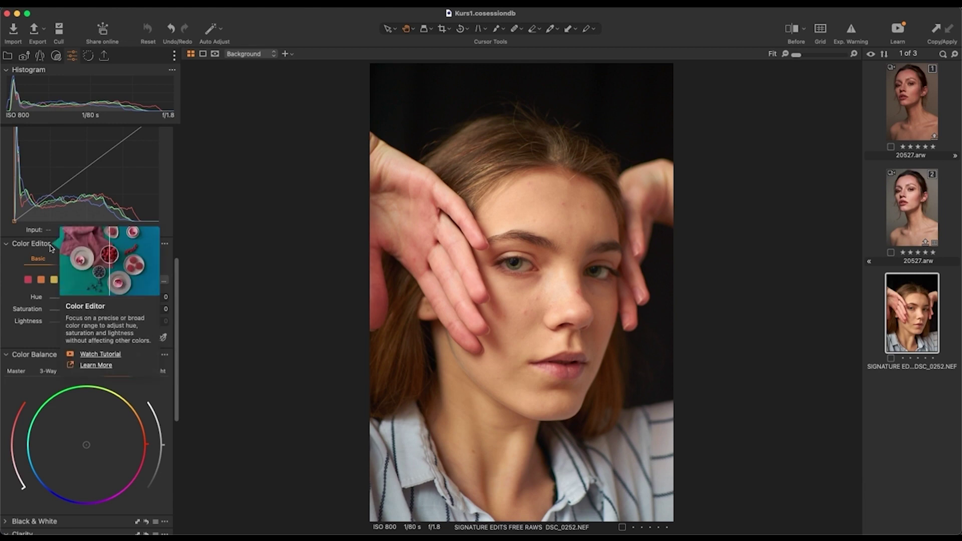
# - Look through the Basic color ranges of the Color Editor from red to blue and return to red
pyautogui.click(28, 281)
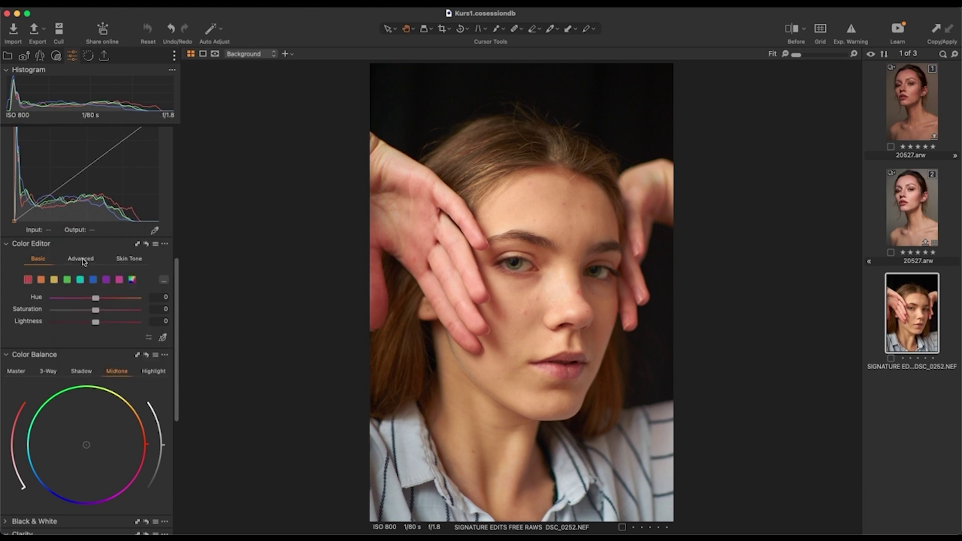
pyautogui.click(41, 280)
pyautogui.click(54, 280)
pyautogui.click(67, 280)
pyautogui.click(79, 281)
pyautogui.click(92, 281)
pyautogui.click(28, 281)
# - Pick the yellowish skin tone of the neck as a color range in the Advanced Color Editor
pyautogui.click(86, 258)
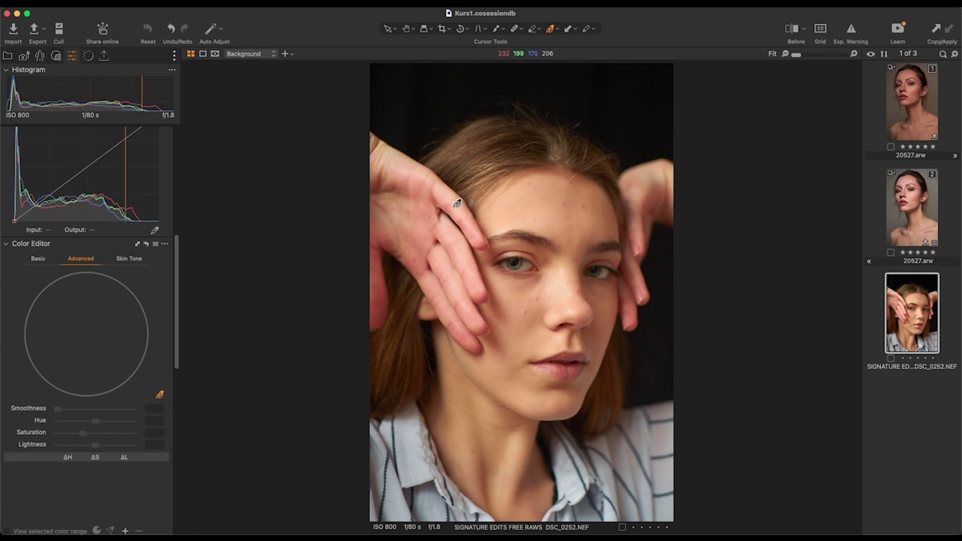
pyautogui.scroll(-2, 105, 342)
pyautogui.scroll(-3, 106, 342)
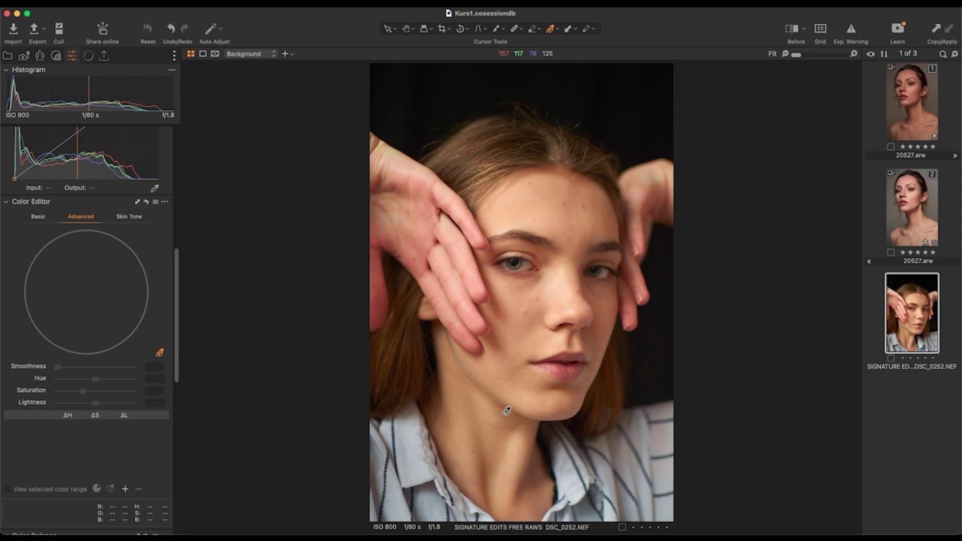
pyautogui.click(493, 403)
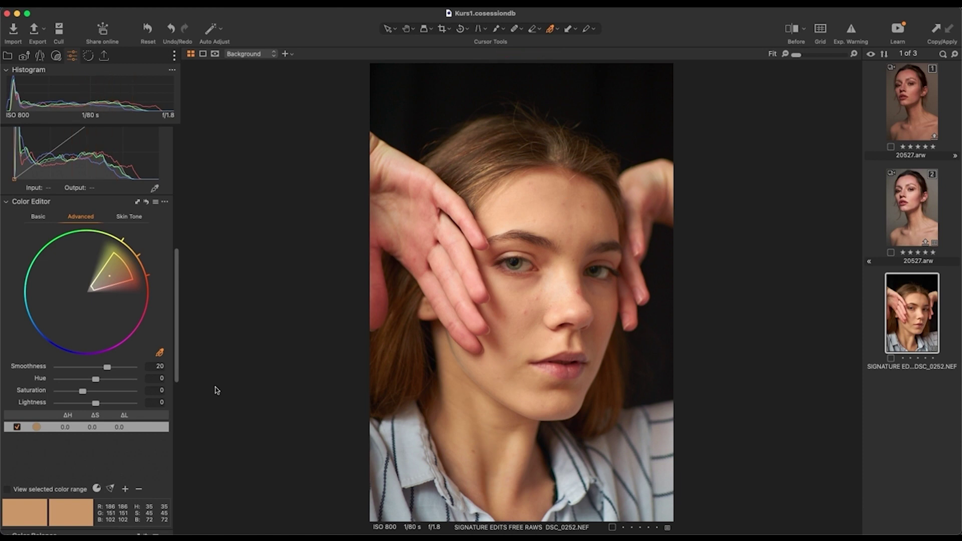
# - Narrow the yellowish skin range to exclude the reddish hands and lips, previewing the selection, and set its Hue to -5.5
pyautogui.click(7, 491)
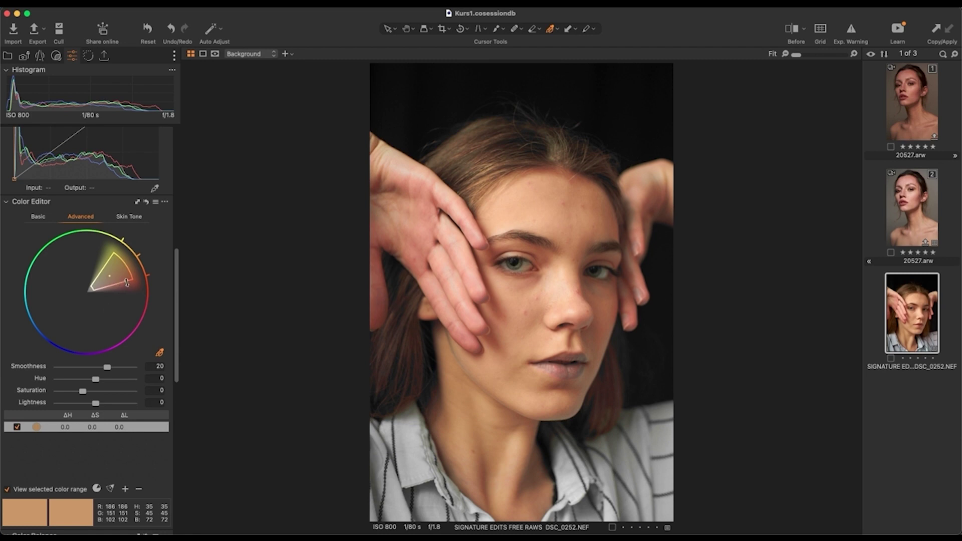
pyautogui.moveTo(126, 283); pyautogui.dragTo(122, 271)
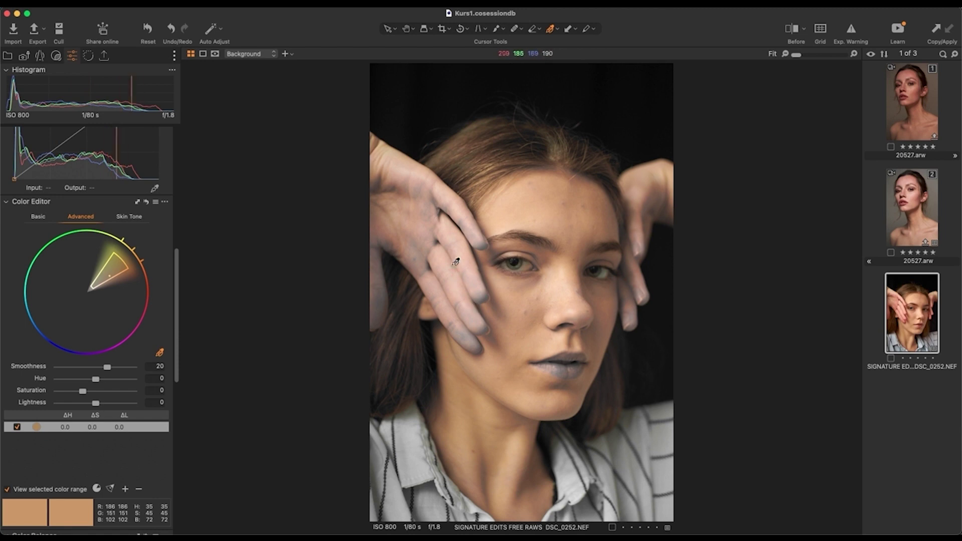
pyautogui.click(123, 271)
pyautogui.click(8, 490)
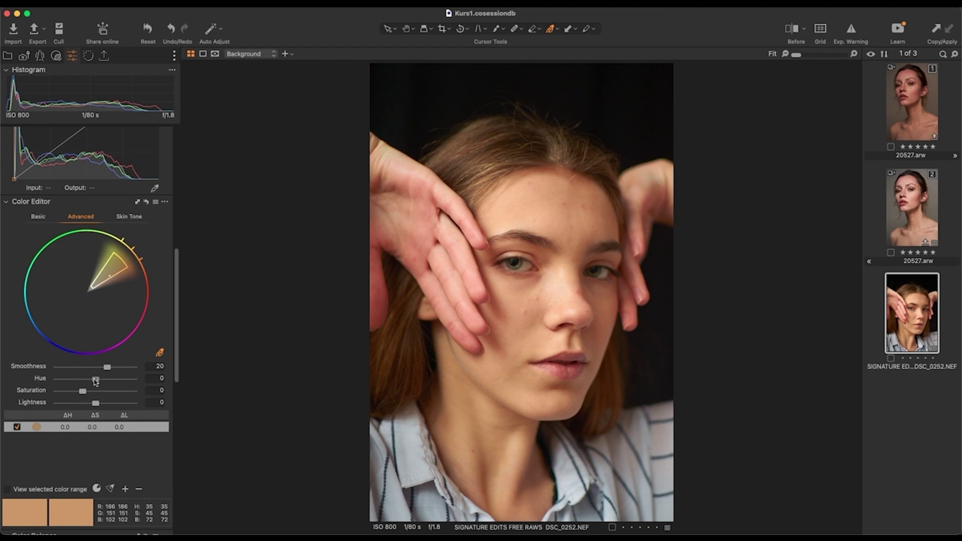
pyautogui.moveTo(95, 382); pyautogui.dragTo(89, 382)
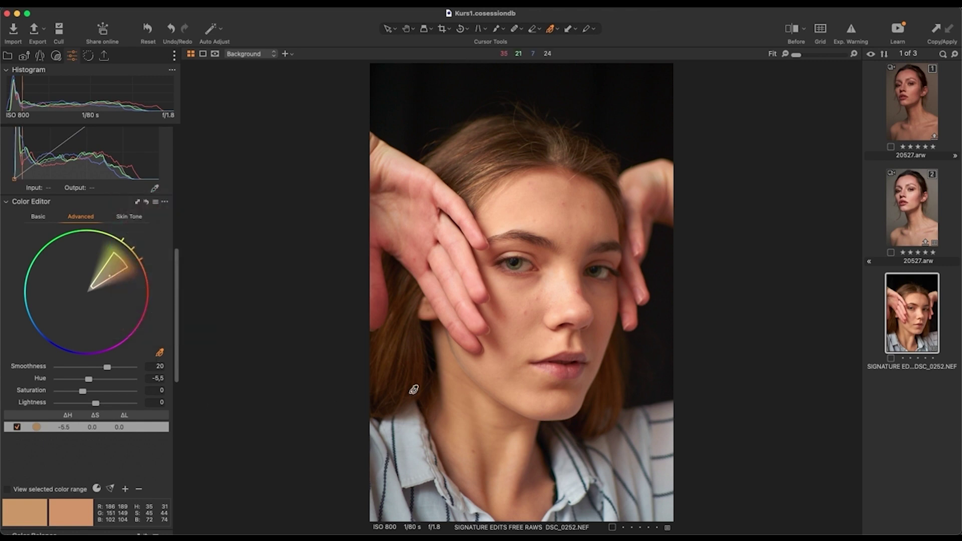
# - Pick the reddish finger skin as a second color range and narrow it on the orange side while previewing the selection
pyautogui.click(487, 292)
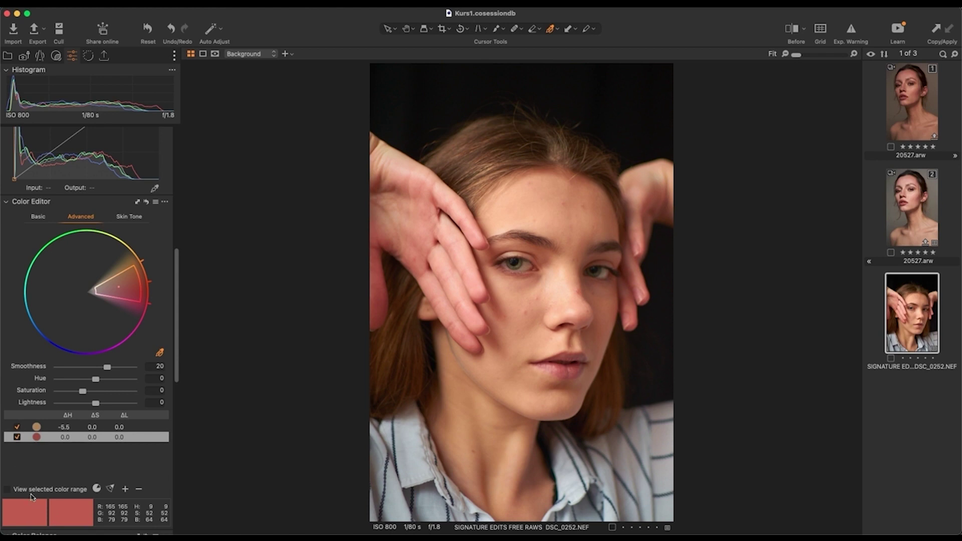
pyautogui.click(8, 490)
pyautogui.moveTo(128, 267); pyautogui.dragTo(132, 281)
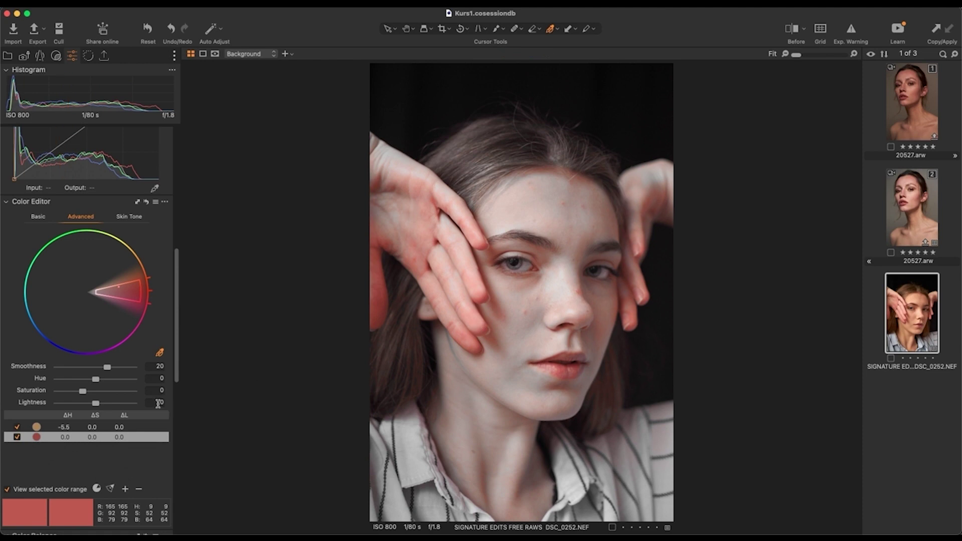
pyautogui.click(8, 489)
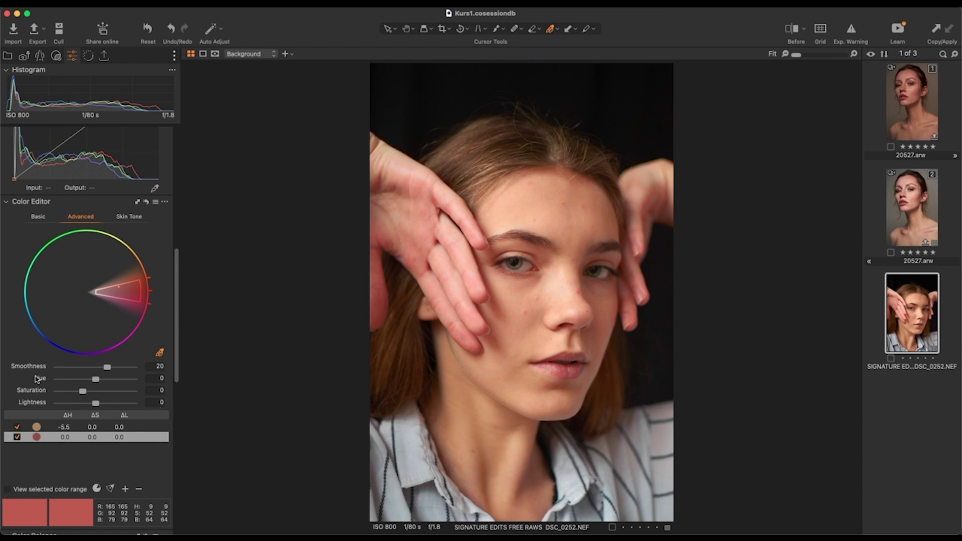
# - Set the reddish range's Hue to 9.1 and compare the portrait with and without the Color Editor adjustments
pyautogui.moveTo(97, 382); pyautogui.dragTo(108, 380)
pyautogui.moveTo(108, 380); pyautogui.dragTo(108, 381)
pyautogui.scroll(-1, 133, 358)
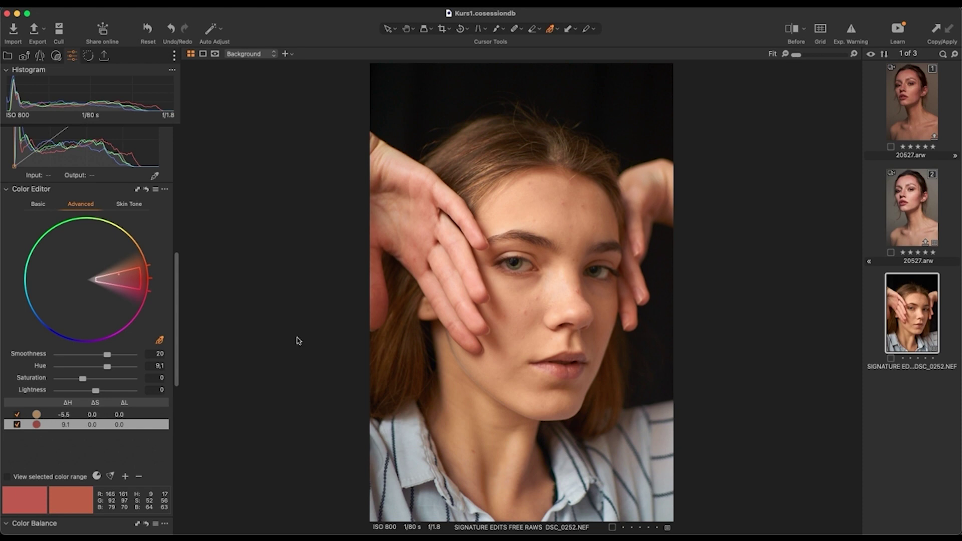
pyautogui.keyDown('alt'); pyautogui.click(147, 190); pyautogui.keyUp('alt')
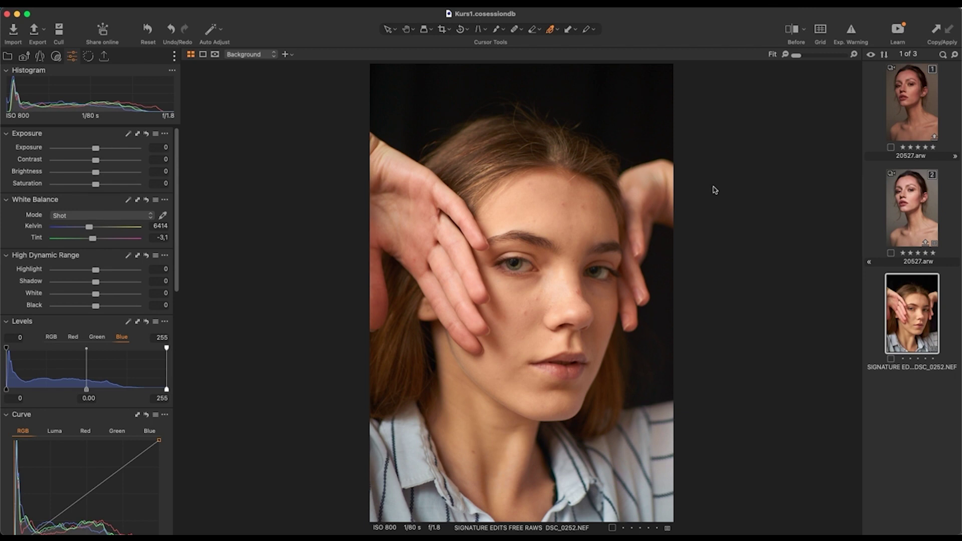
# - Compare the developed variant of the 20527.arw portrait with the unedited one, and examine the developed face up close
pyautogui.click(905, 201)
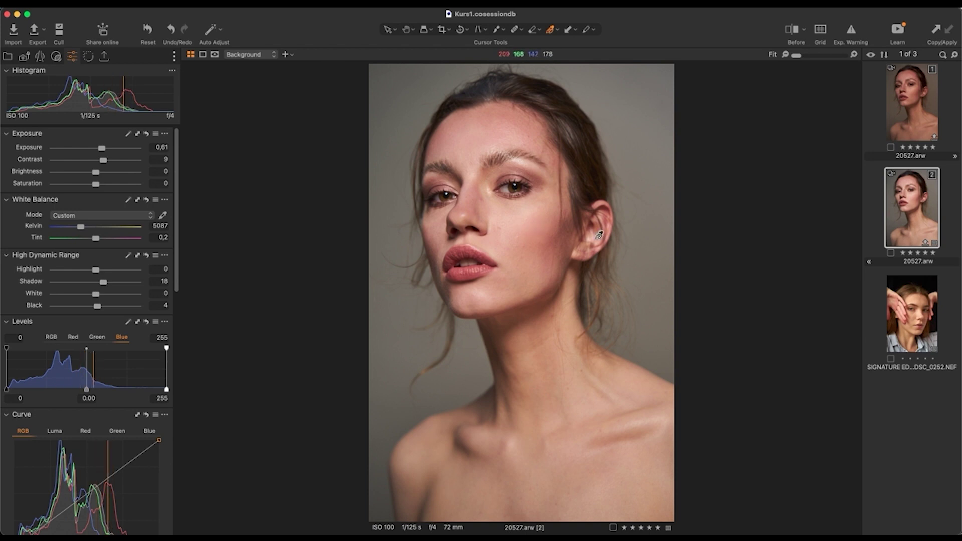
pyautogui.click(900, 115)
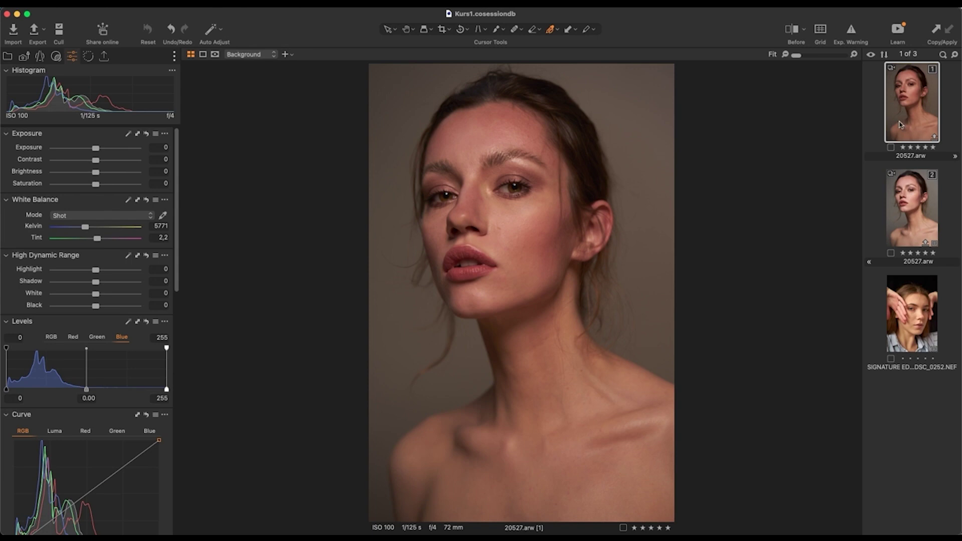
pyautogui.click(913, 205)
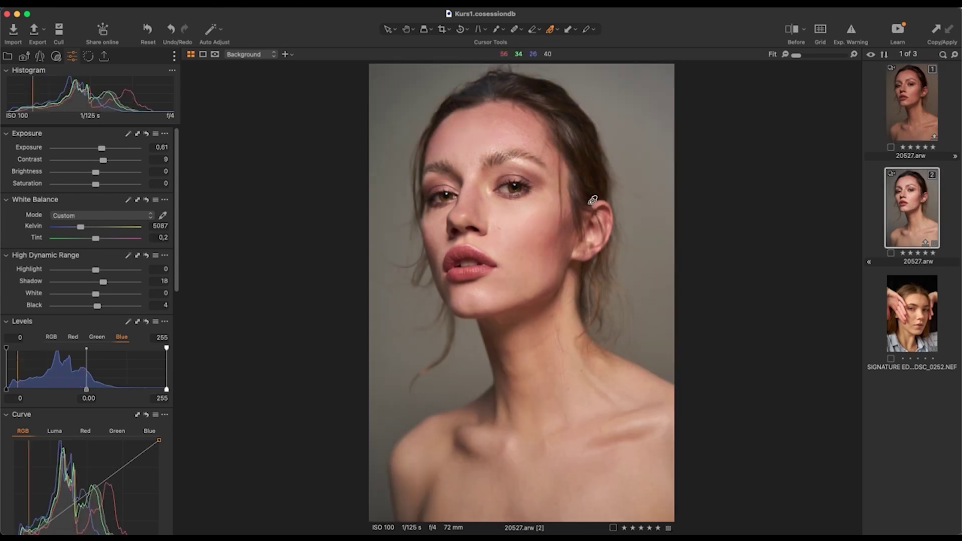
pyautogui.scroll(5, 522, 165)
pyautogui.press('space')
pyautogui.moveTo(535, 235); pyautogui.dragTo(502, 288)
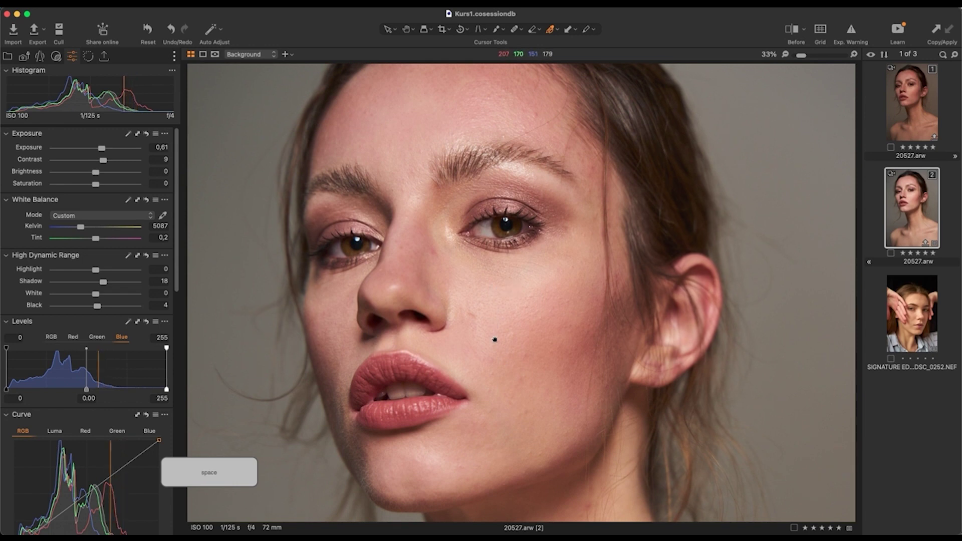
pyautogui.moveTo(497, 338); pyautogui.dragTo(468, 397)
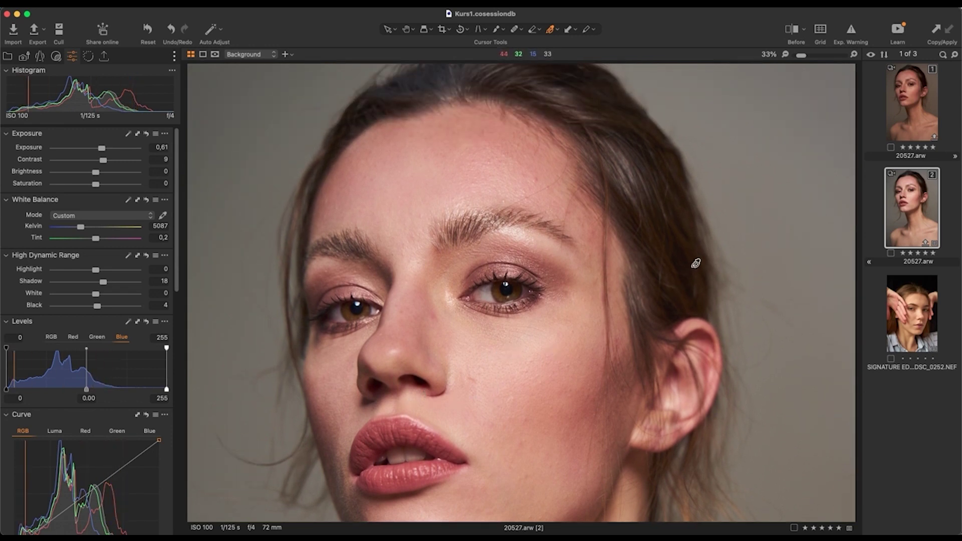
pyautogui.scroll(2, 696, 268)
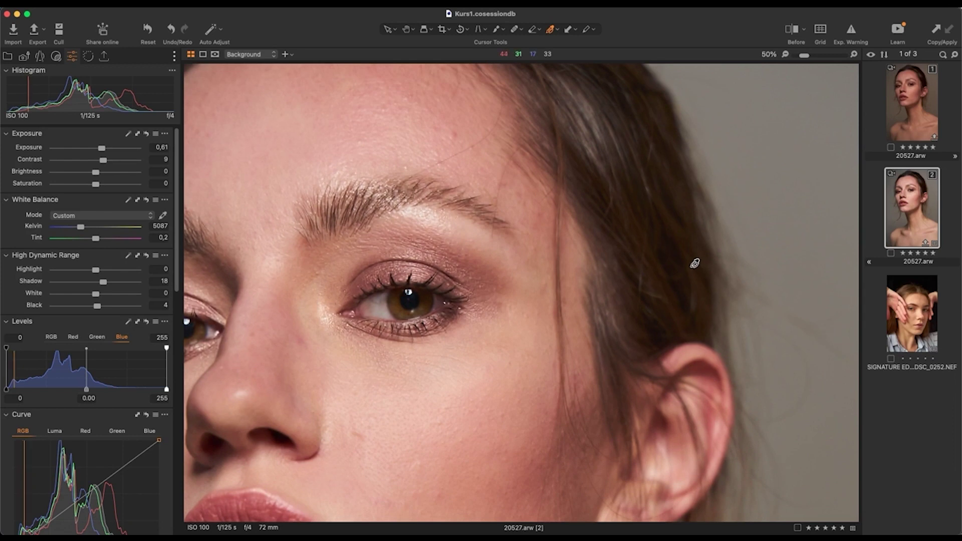
pyautogui.scroll(-3, 694, 263)
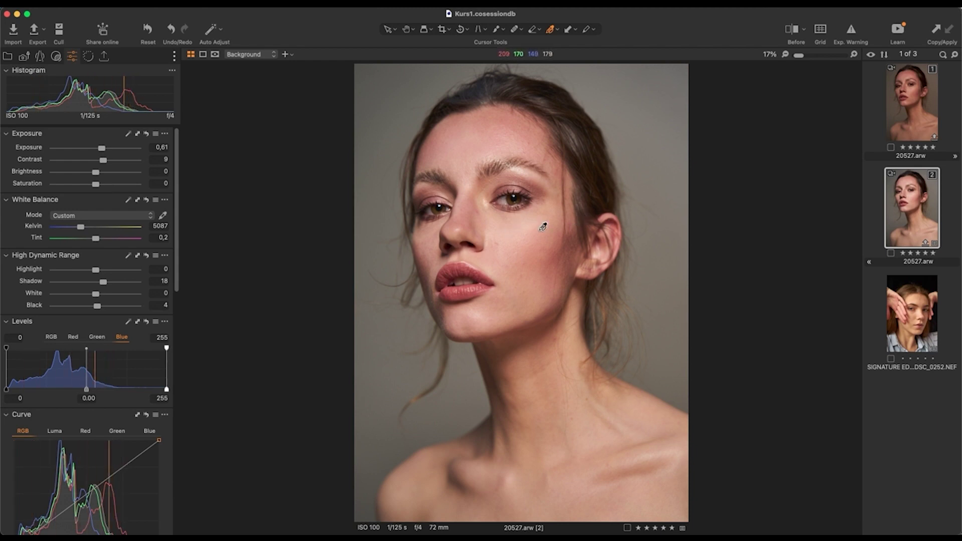
pyautogui.press('super+0')
# - Create a new export recipe named "PSD course"
pyautogui.click(104, 57)
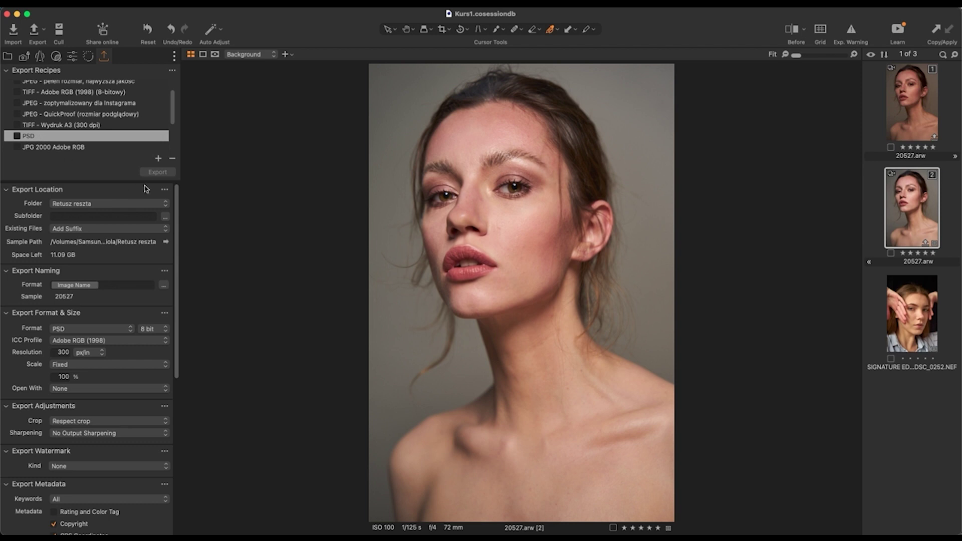
pyautogui.click(158, 159)
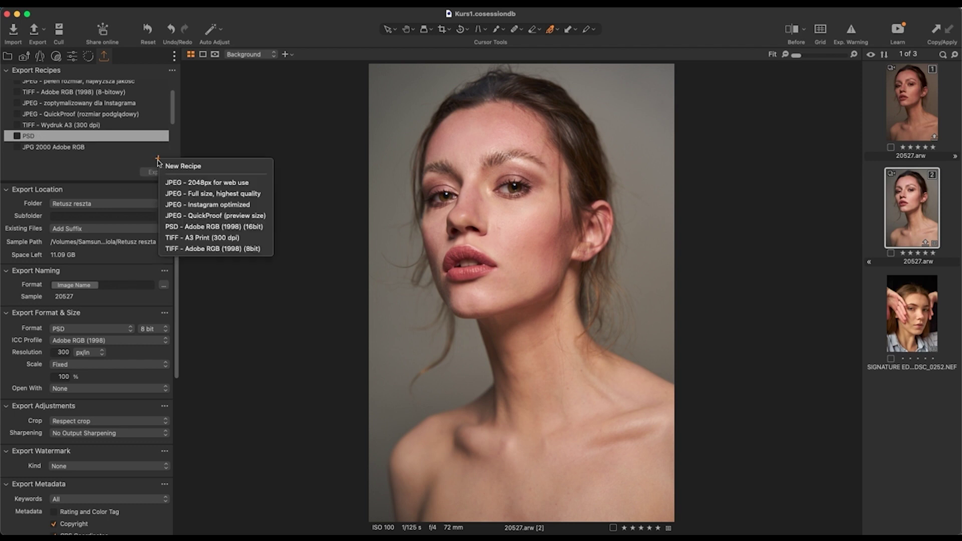
pyautogui.click(183, 166)
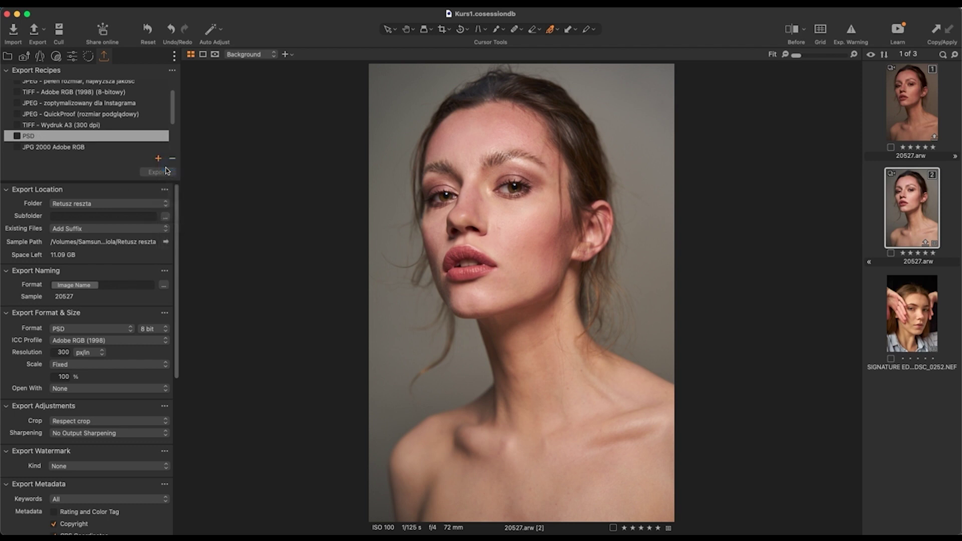
pyautogui.write('PSD')
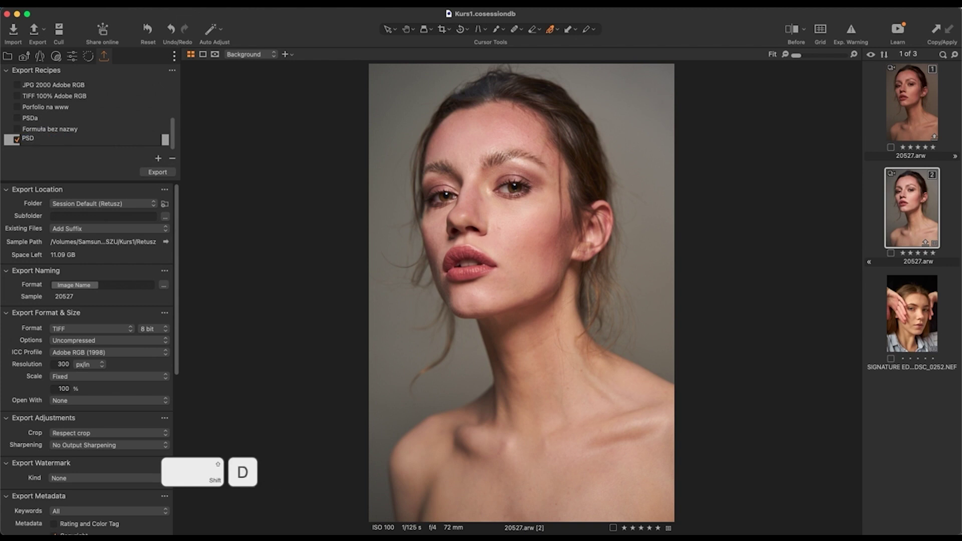
pyautogui.write(' cour')
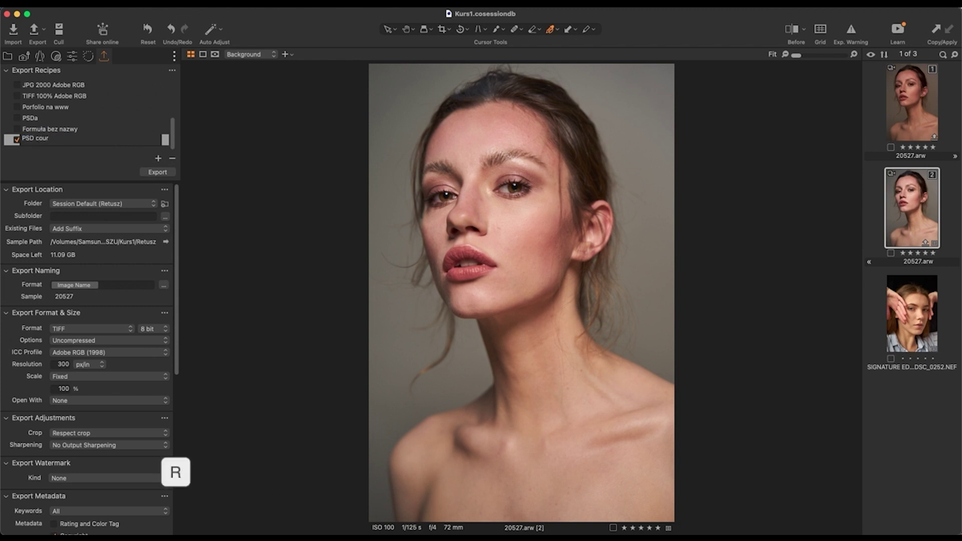
pyautogui.write('se')
pyautogui.press('Return')
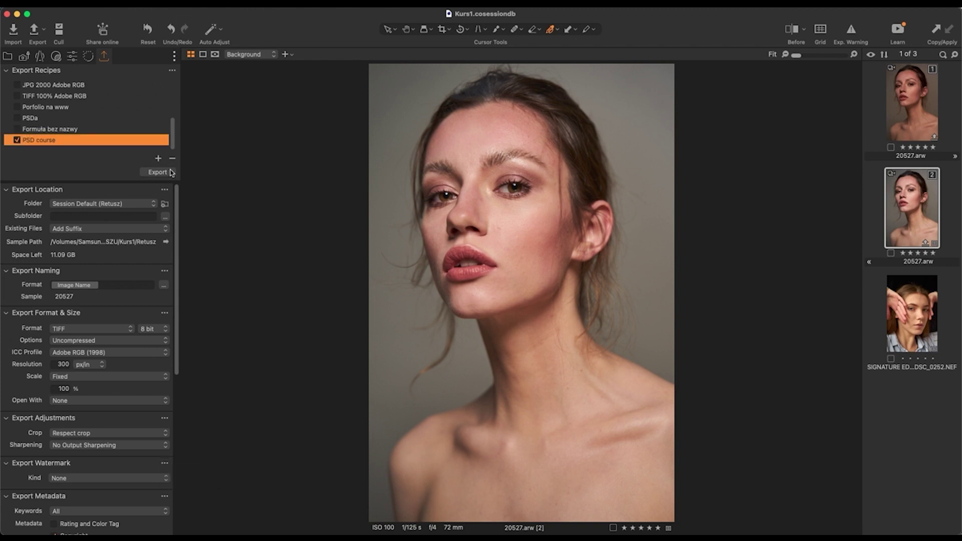
# - Set the PSD course recipe's file format to PSD and export the developed 20527.arw portrait with it
pyautogui.click(60, 330)
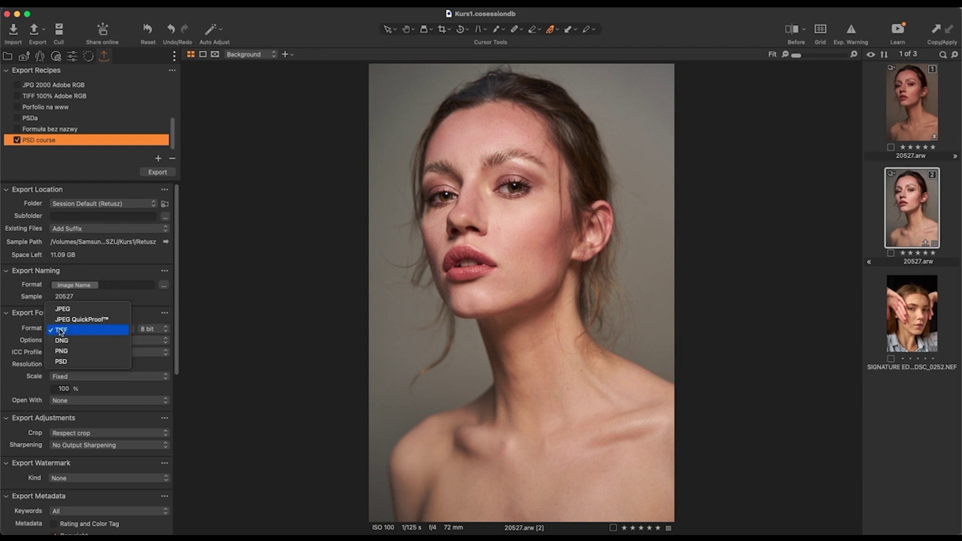
pyautogui.click(63, 361)
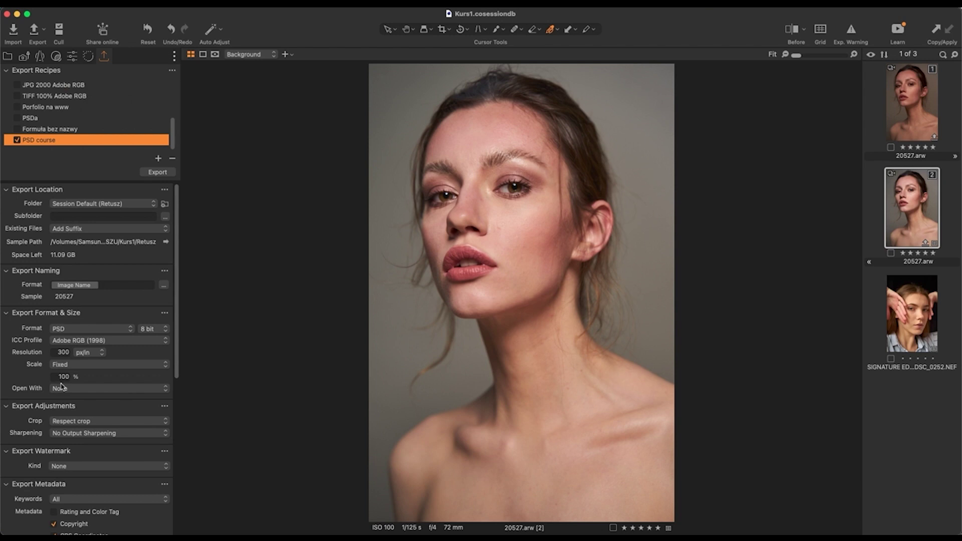
pyautogui.click(157, 173)
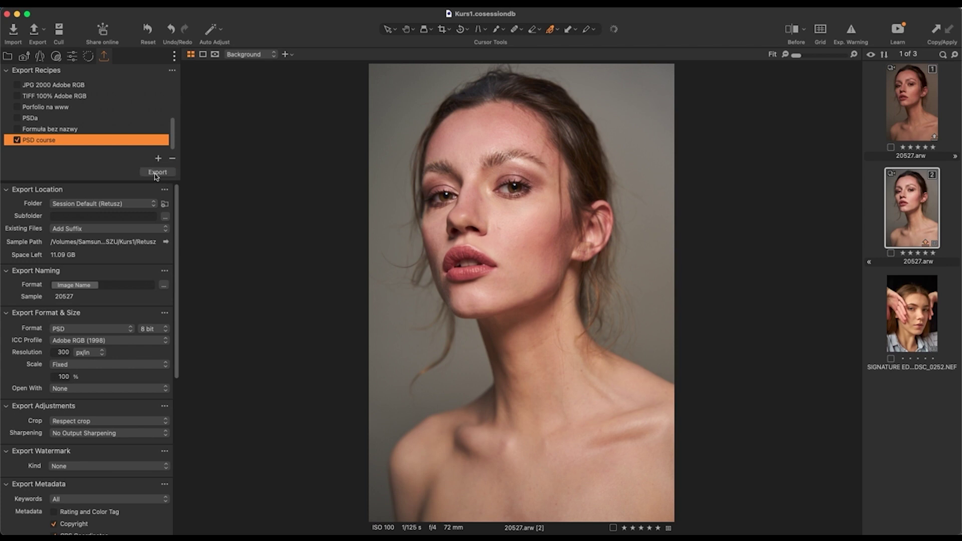